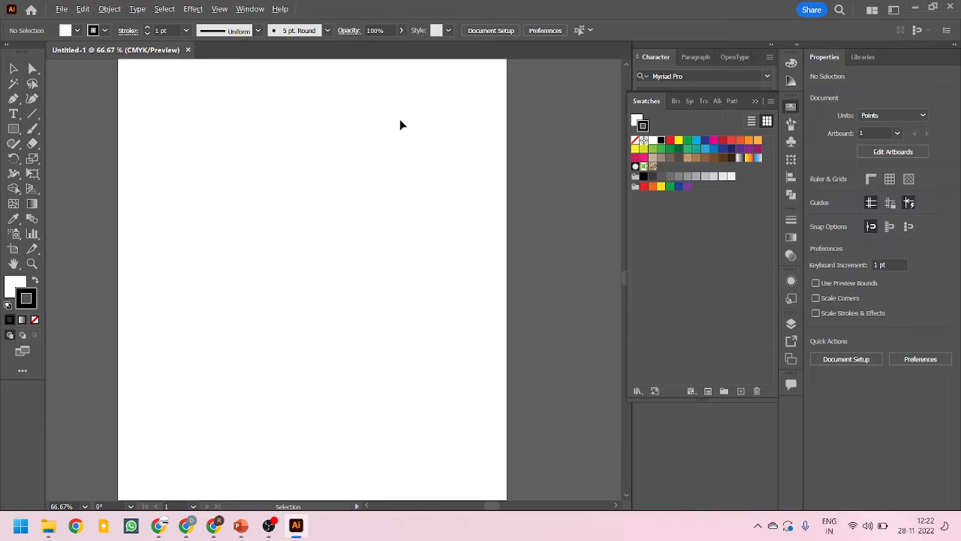
Draw a wide rectangle about 419 pt by 131 pt in the upper part of the artboard
{"action": "scroll", "coordinate": [275, 217], "scroll_direction": "up", "scroll_amount": 3}
{"action": "scroll", "coordinate": [102, 215], "scroll_direction": "up", "scroll_amount": 1}
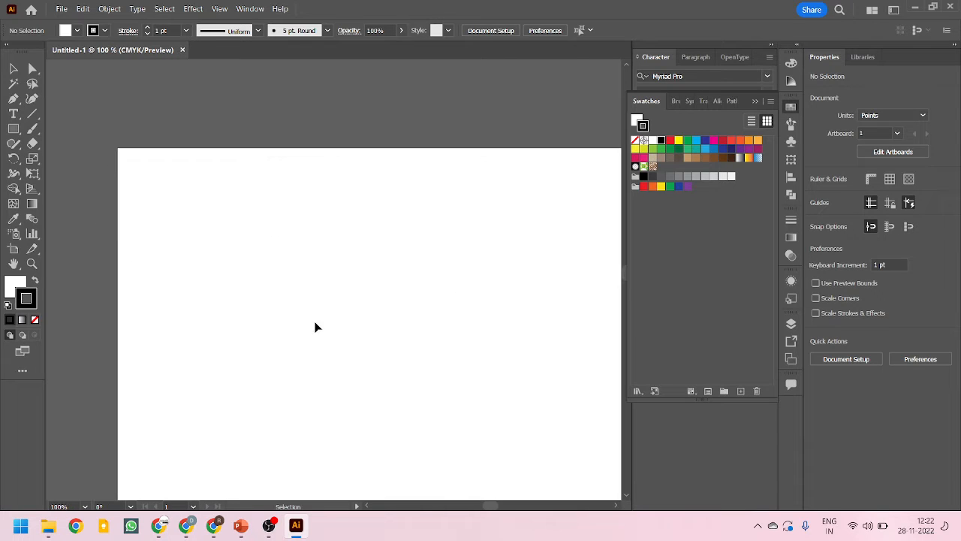
{"action": "left_click_drag", "start_coordinate": [384, 320], "coordinate": [315, 234]}
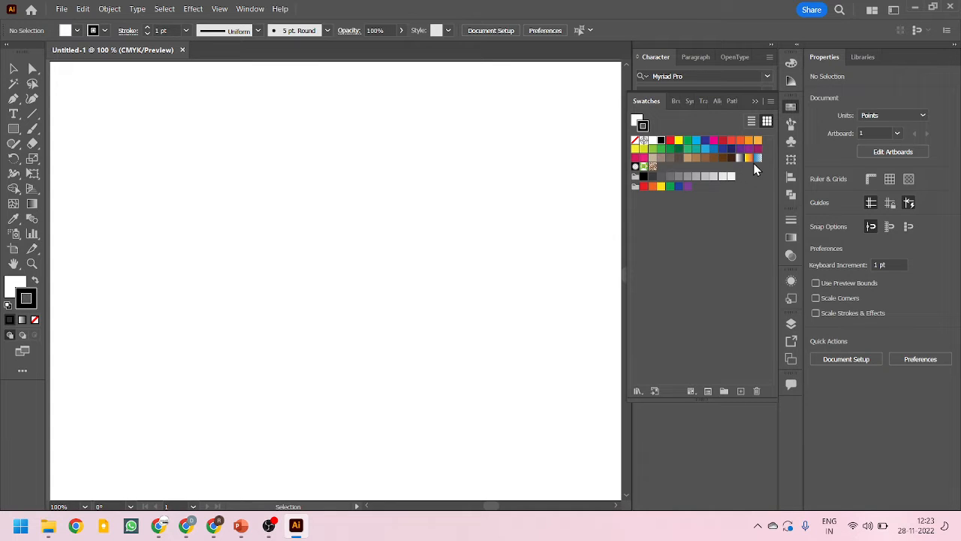
{"action": "left_click", "coordinate": [14, 128]}
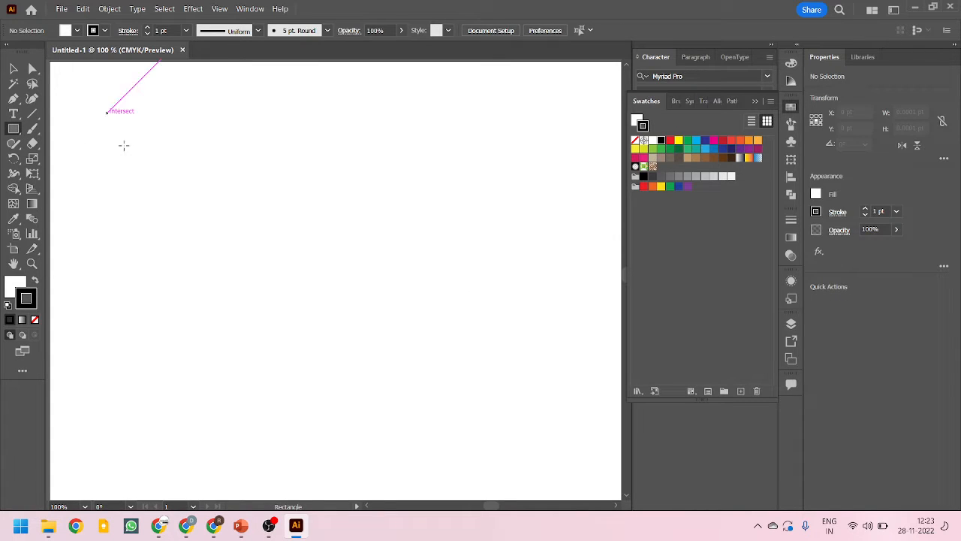
{"action": "mouse_move", "coordinate": [108, 113]}
{"action": "left_mouse_down"}
{"action": "mouse_move", "coordinate": [474, 235]}
{"action": "mouse_move", "coordinate": [518, 240]}
{"action": "left_mouse_up"}
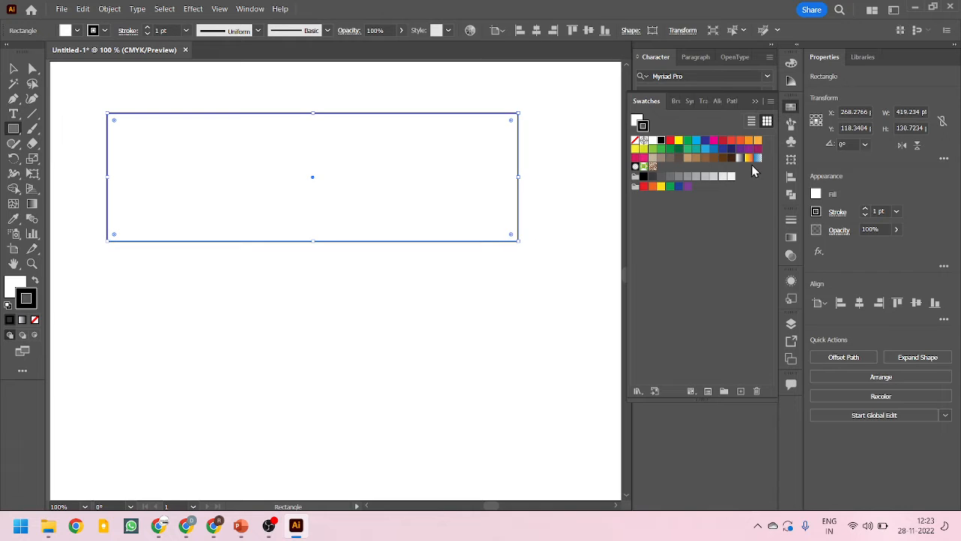
Fill the rectangle with the yellow-to-red linear gradient swatch
{"action": "left_click", "coordinate": [13, 68]}
{"action": "left_click", "coordinate": [14, 289]}
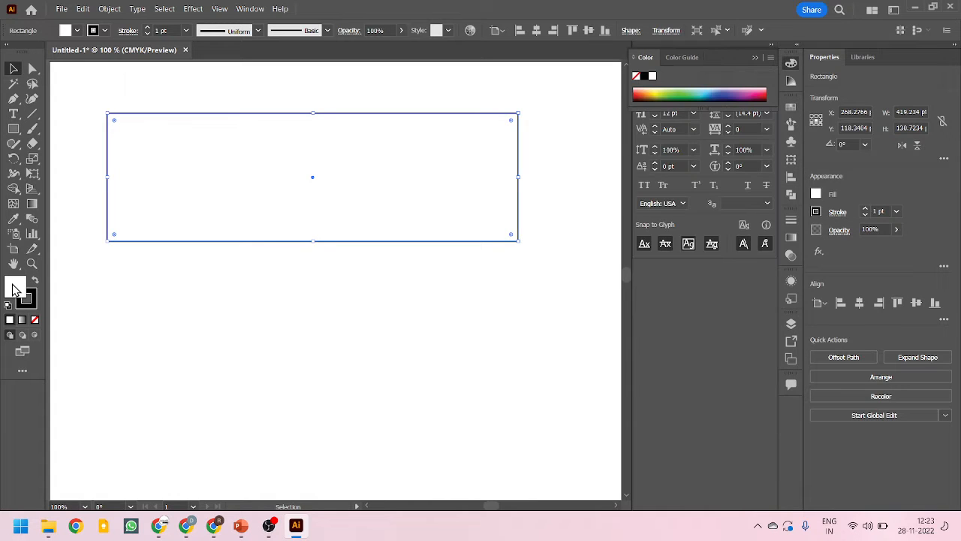
{"action": "left_click", "coordinate": [797, 103]}
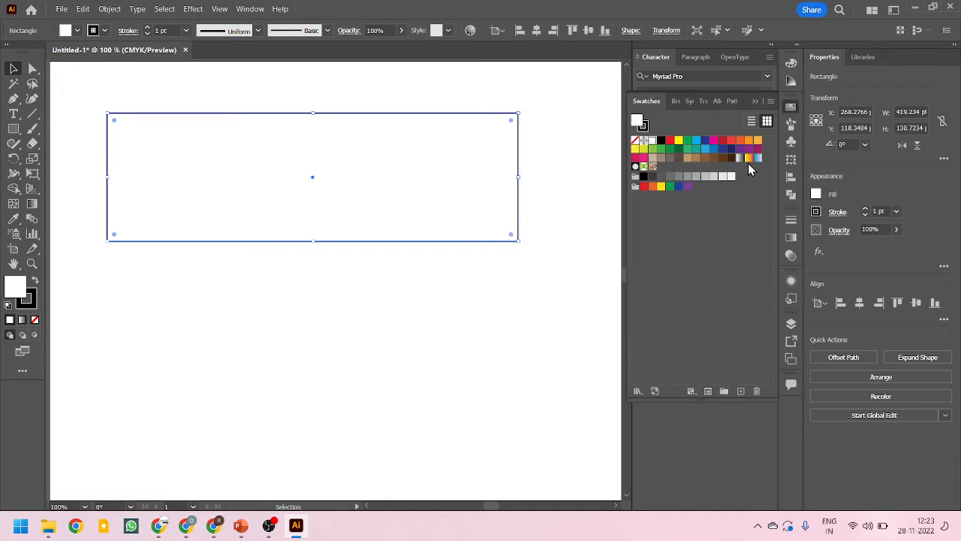
{"action": "left_click", "coordinate": [749, 159]}
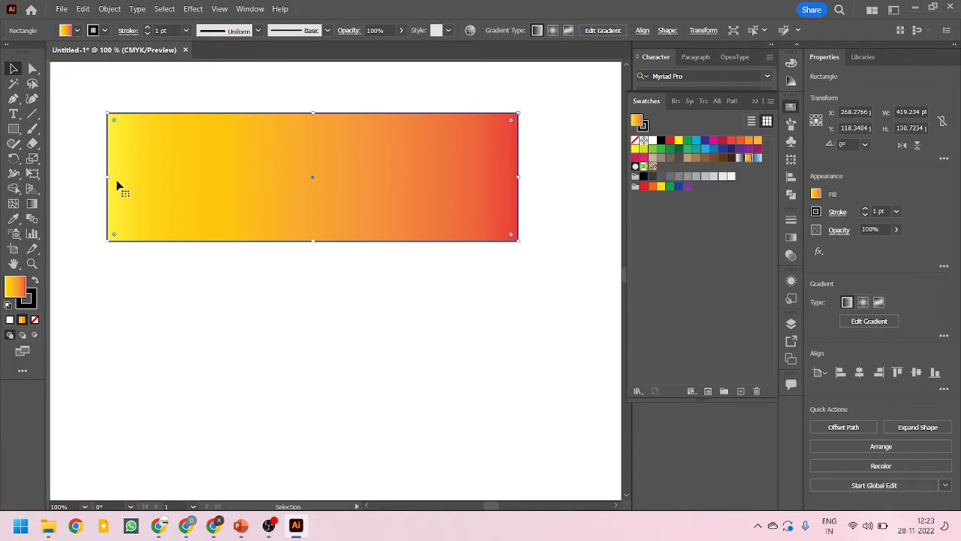
Reduce the rectangle's height to about 78 pt by moving its lower edge upward
{"action": "left_click", "coordinate": [240, 308]}
{"action": "left_click", "coordinate": [332, 219]}
{"action": "left_click_drag", "start_coordinate": [313, 241], "coordinate": [314, 189]}
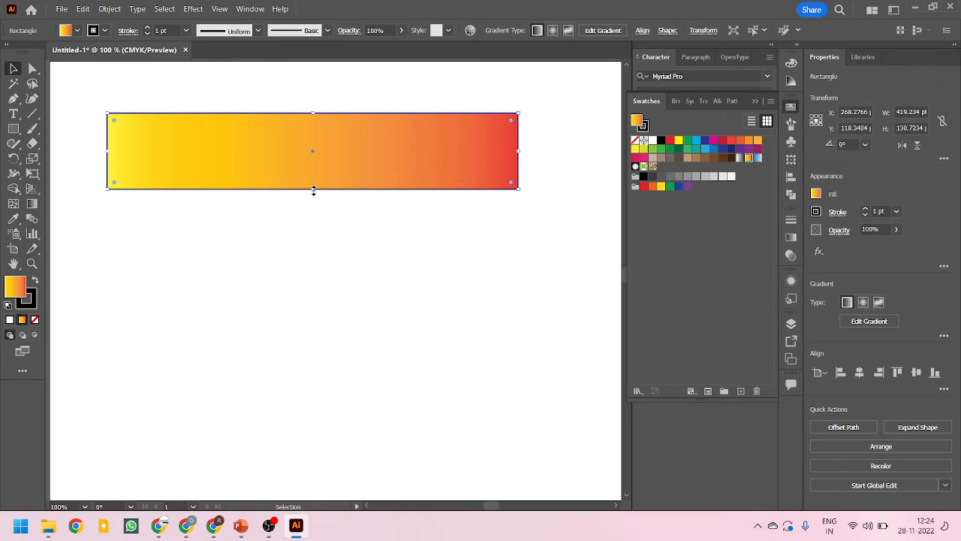
Draw a second rectangle about 419 pt by 71 pt directly below the first, filled with the same yellow-to-red gradient
{"action": "left_click", "coordinate": [748, 158]}
{"action": "left_click", "coordinate": [13, 128]}
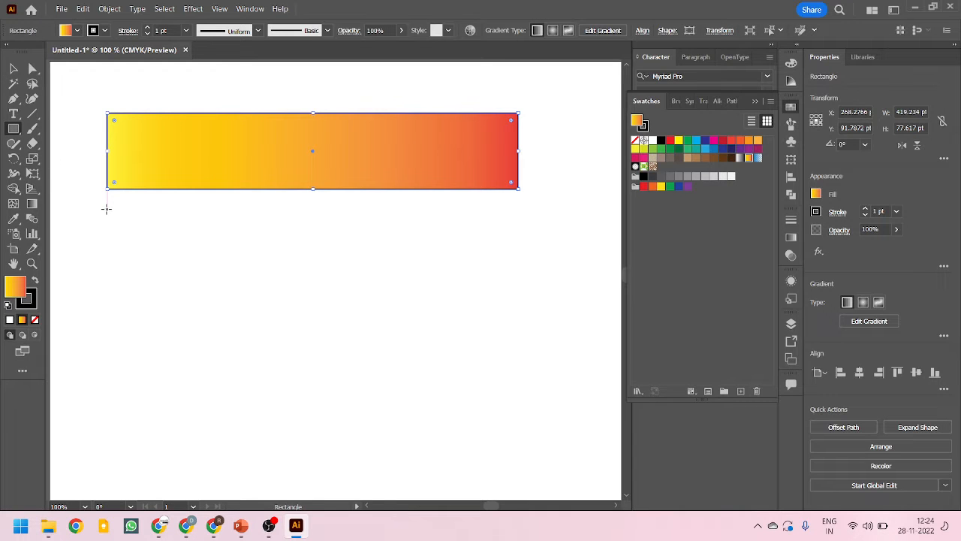
{"action": "left_click_drag", "start_coordinate": [107, 209], "coordinate": [518, 278]}
{"action": "left_click", "coordinate": [17, 69]}
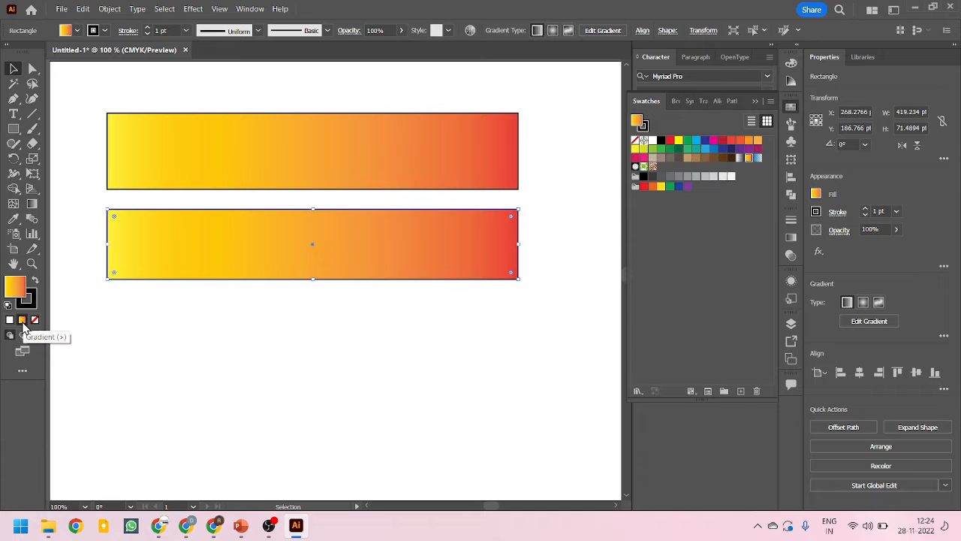
Reset the lower rectangle's fill to solid white and apply the yellow-to-red gradient with the Gradient tool
{"action": "left_click", "coordinate": [9, 320]}
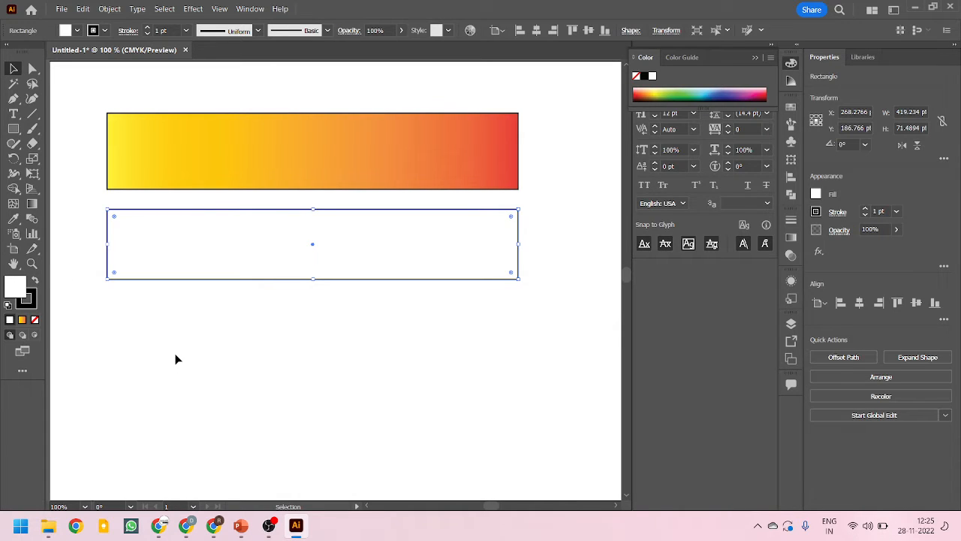
{"action": "left_click", "coordinate": [31, 203]}
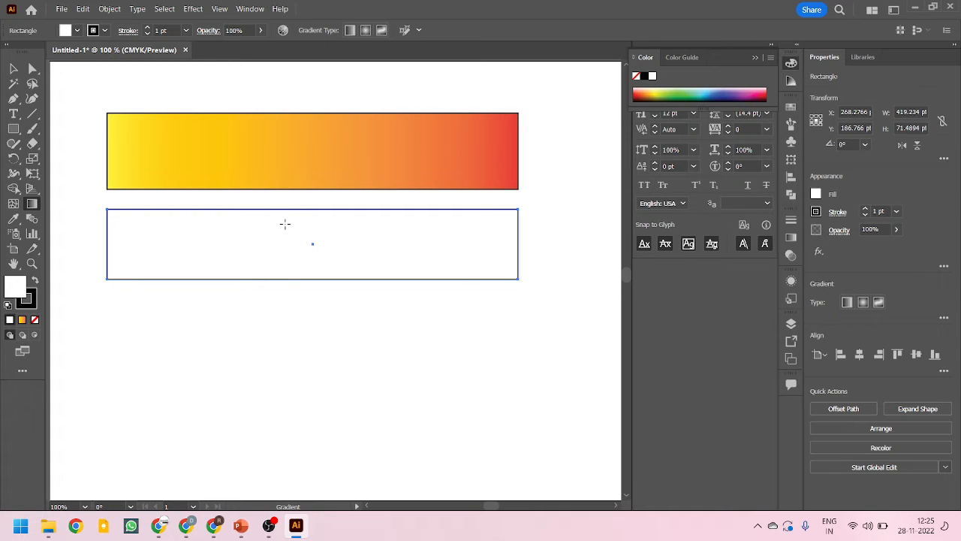
{"action": "left_click", "coordinate": [152, 235]}
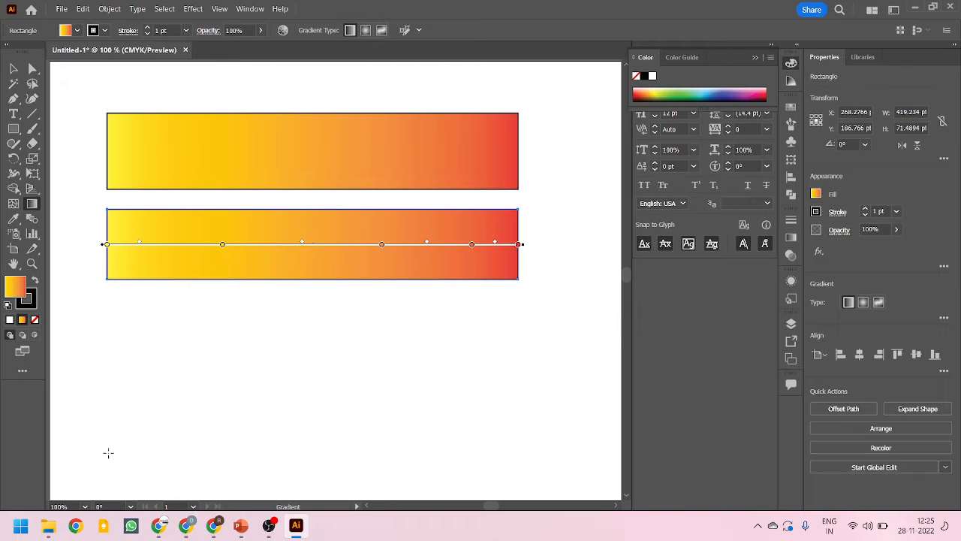
{"action": "key", "text": "ctrl+z"}
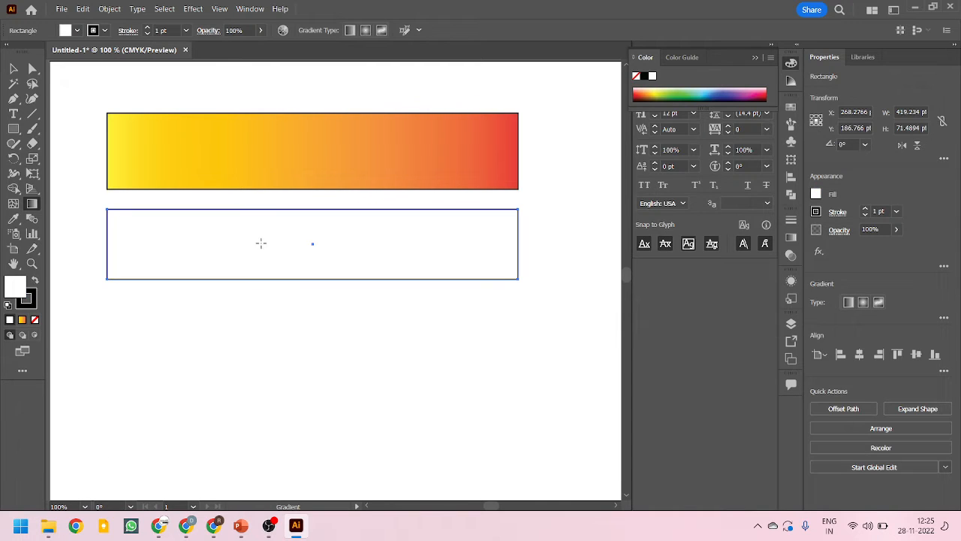
{"action": "left_click", "coordinate": [263, 247]}
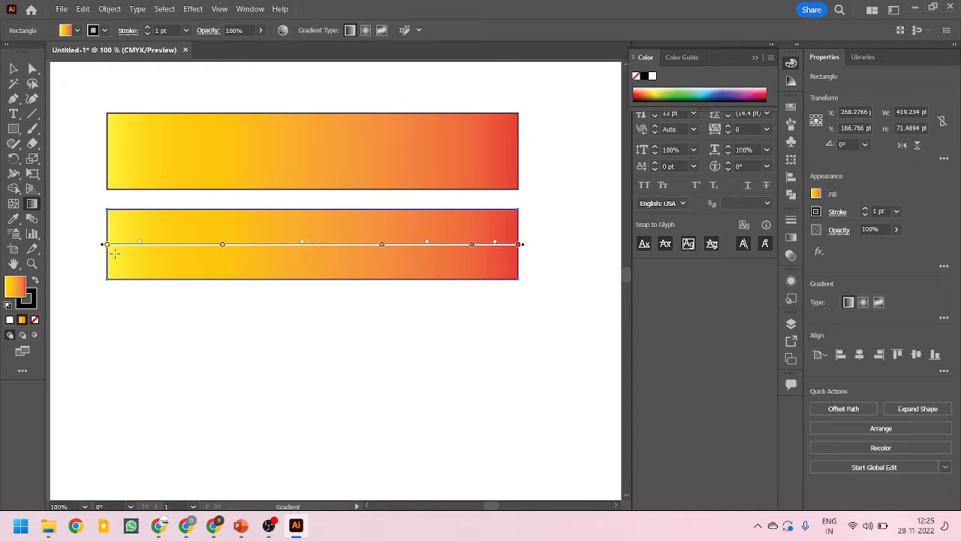
Shift the lower gradient's yellow starting color stop slightly inward and recolor it light blue
{"action": "mouse_move", "coordinate": [107, 248]}
{"action": "left_mouse_down"}
{"action": "mouse_move", "coordinate": [194, 250]}
{"action": "mouse_move", "coordinate": [117, 255]}
{"action": "left_mouse_up"}
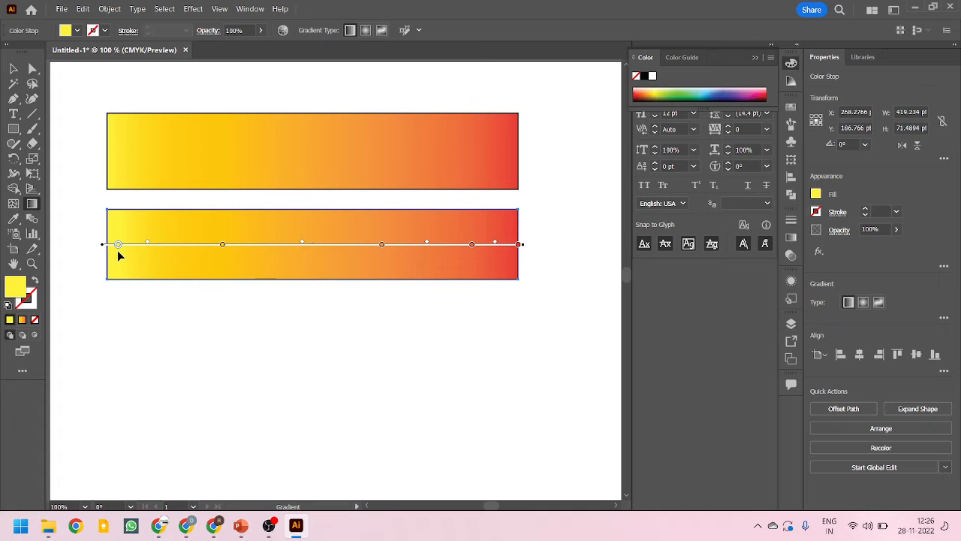
{"action": "double_click", "coordinate": [118, 246]}
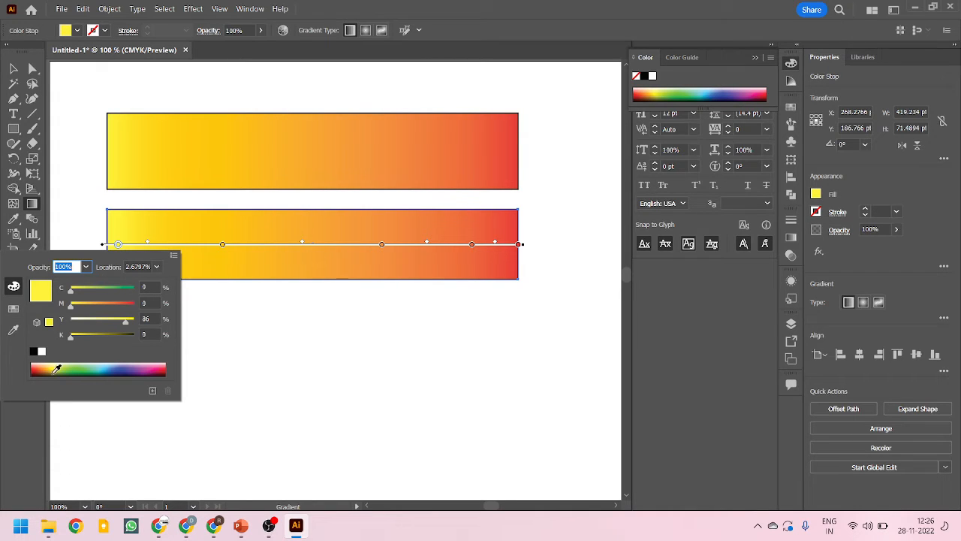
{"action": "left_click", "coordinate": [110, 366]}
{"action": "left_click", "coordinate": [124, 366]}
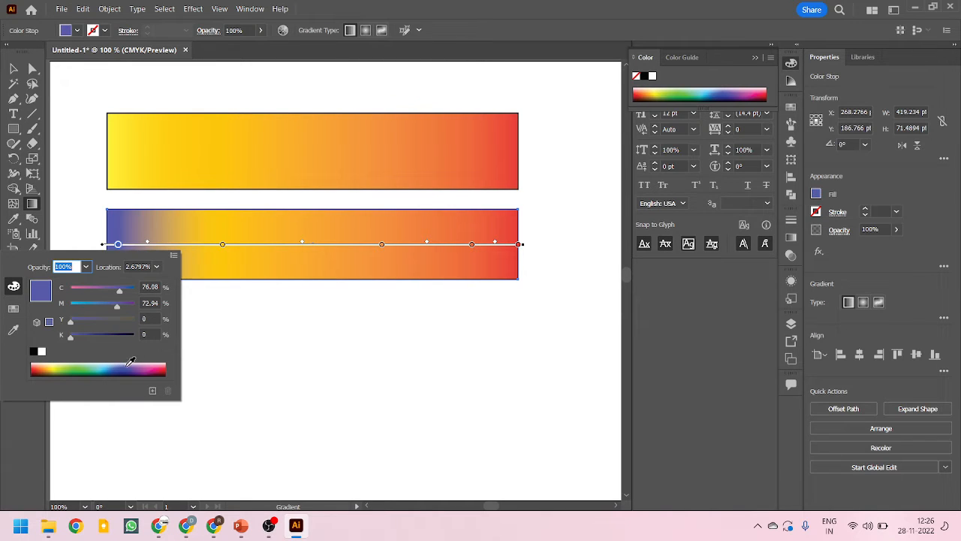
{"action": "left_click", "coordinate": [108, 366]}
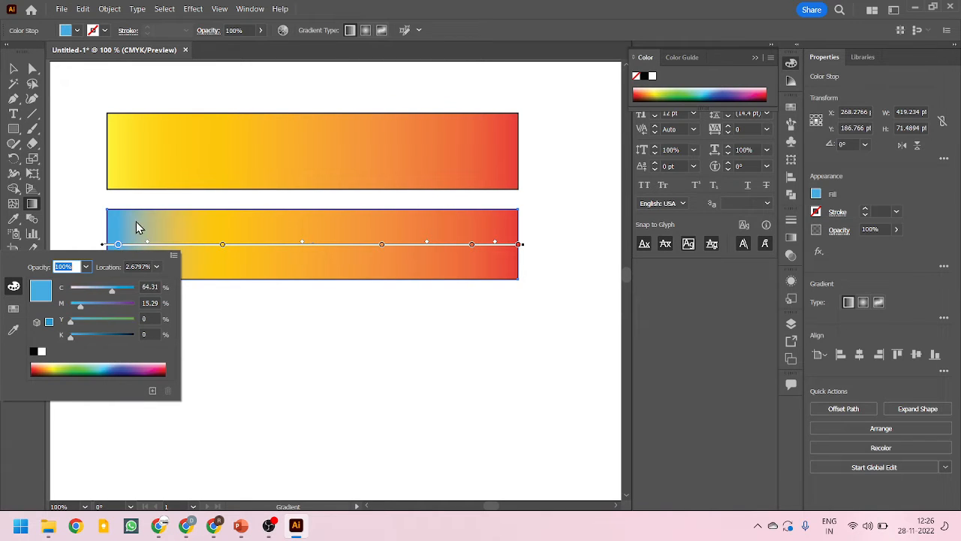
Move the light blue stop back to the gradient's start and shift its neighbouring midpoint slightly towards it
{"action": "left_click", "coordinate": [116, 245]}
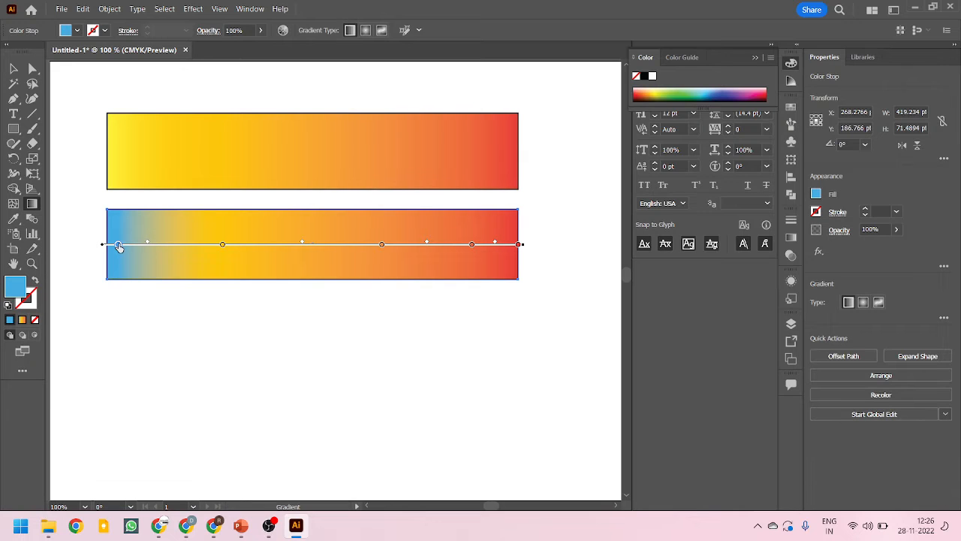
{"action": "mouse_move", "coordinate": [118, 245]}
{"action": "left_mouse_down"}
{"action": "mouse_move", "coordinate": [96, 246]}
{"action": "mouse_move", "coordinate": [193, 244]}
{"action": "mouse_move", "coordinate": [129, 248]}
{"action": "mouse_move", "coordinate": [177, 246]}
{"action": "mouse_move", "coordinate": [166, 248]}
{"action": "left_mouse_up"}
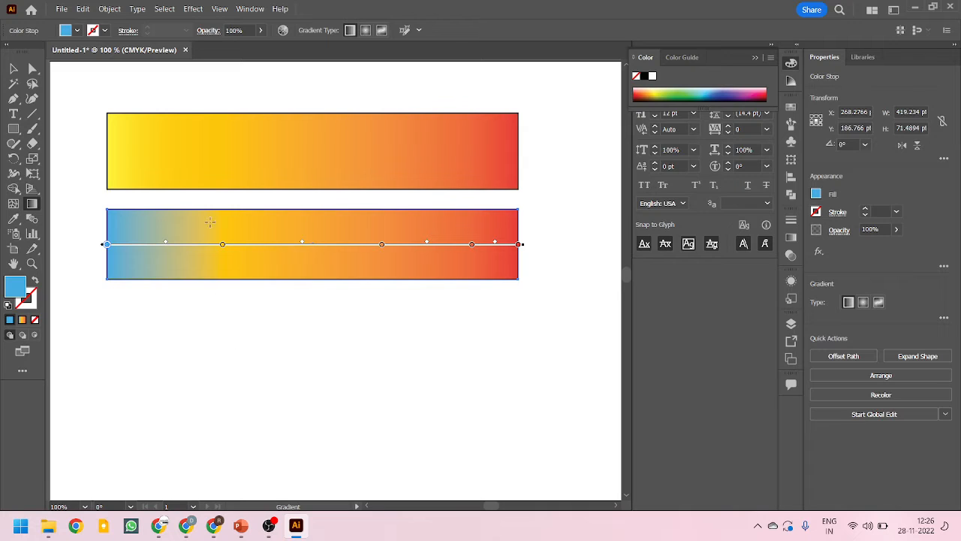
{"action": "mouse_move", "coordinate": [165, 245]}
{"action": "left_mouse_down"}
{"action": "mouse_move", "coordinate": [146, 247]}
{"action": "mouse_move", "coordinate": [210, 247]}
{"action": "mouse_move", "coordinate": [137, 249]}
{"action": "mouse_move", "coordinate": [172, 251]}
{"action": "mouse_move", "coordinate": [156, 254]}
{"action": "left_mouse_up"}
Try rotating the lower rectangle's gradient line to diagonal angles and undo the rotation
{"action": "mouse_move", "coordinate": [526, 244]}
{"action": "left_mouse_down"}
{"action": "mouse_move", "coordinate": [536, 262]}
{"action": "mouse_move", "coordinate": [530, 303]}
{"action": "mouse_move", "coordinate": [476, 373]}
{"action": "mouse_move", "coordinate": [424, 417]}
{"action": "mouse_move", "coordinate": [474, 296]}
{"action": "mouse_move", "coordinate": [468, 186]}
{"action": "mouse_move", "coordinate": [487, 214]}
{"action": "left_mouse_up"}
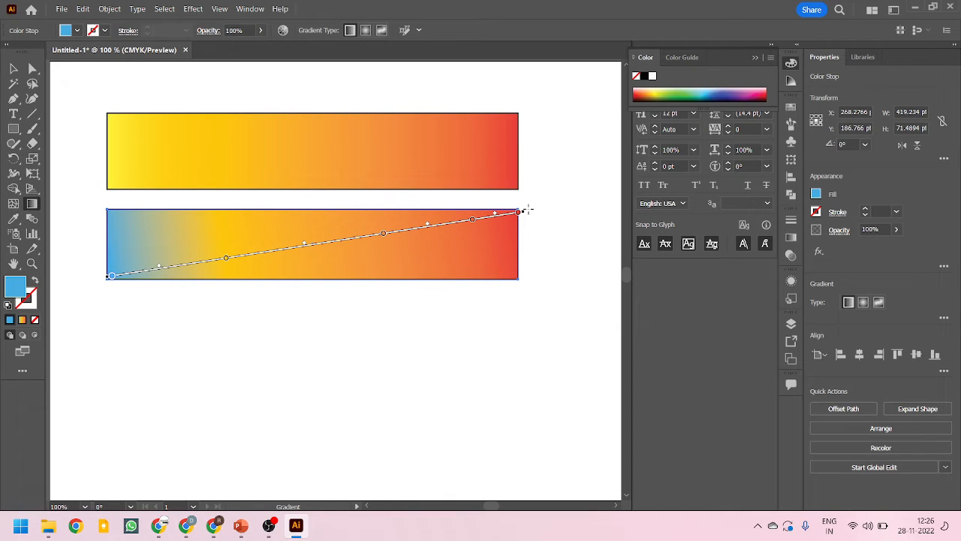
{"action": "mouse_move", "coordinate": [524, 212]}
{"action": "left_mouse_down"}
{"action": "mouse_move", "coordinate": [525, 174]}
{"action": "mouse_move", "coordinate": [530, 229]}
{"action": "mouse_move", "coordinate": [421, 106]}
{"action": "mouse_move", "coordinate": [114, 147]}
{"action": "mouse_move", "coordinate": [197, 172]}
{"action": "mouse_move", "coordinate": [288, 308]}
{"action": "mouse_move", "coordinate": [188, 358]}
{"action": "mouse_move", "coordinate": [340, 277]}
{"action": "mouse_move", "coordinate": [301, 180]}
{"action": "mouse_move", "coordinate": [114, 69]}
{"action": "mouse_move", "coordinate": [307, 233]}
{"action": "mouse_move", "coordinate": [260, 367]}
{"action": "mouse_move", "coordinate": [77, 319]}
{"action": "mouse_move", "coordinate": [90, 257]}
{"action": "mouse_move", "coordinate": [133, 238]}
{"action": "mouse_move", "coordinate": [172, 285]}
{"action": "mouse_move", "coordinate": [129, 284]}
{"action": "mouse_move", "coordinate": [125, 251]}
{"action": "mouse_move", "coordinate": [193, 292]}
{"action": "mouse_move", "coordinate": [200, 269]}
{"action": "left_mouse_up"}
{"action": "key", "text": "ctrl+z"}
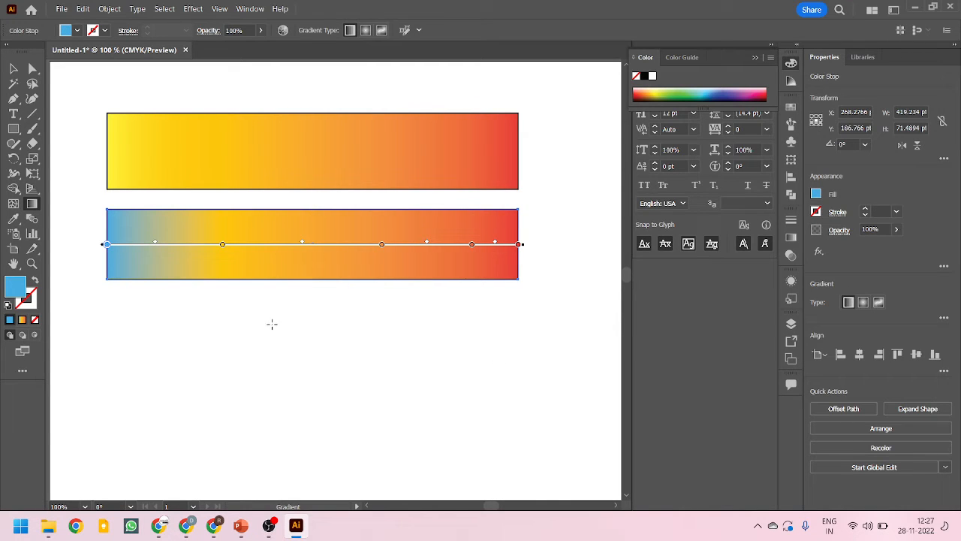
Remove the golden-yellow stop from the lower gradient and add a new stop between the light blue and orange stops
{"action": "left_click", "coordinate": [223, 245]}
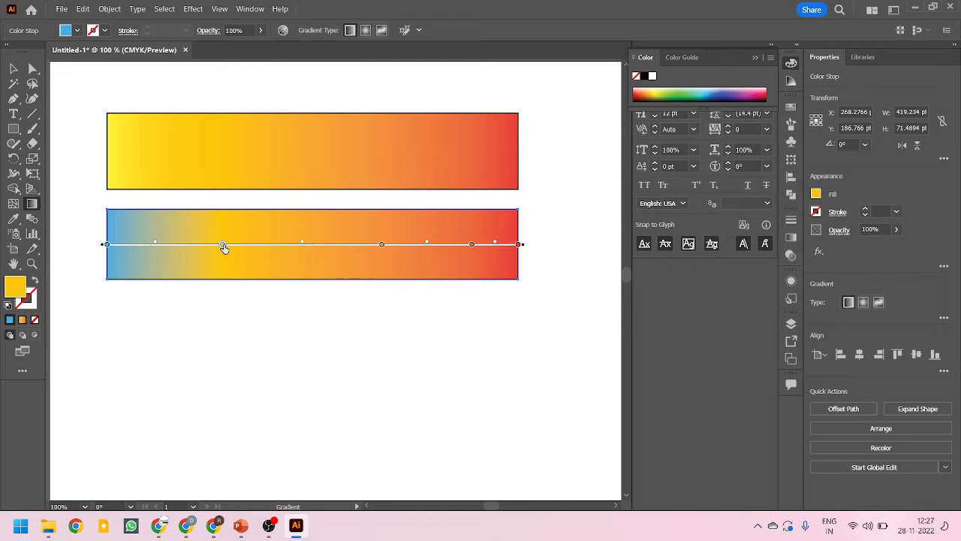
{"action": "left_click_drag", "start_coordinate": [223, 245], "coordinate": [232, 354]}
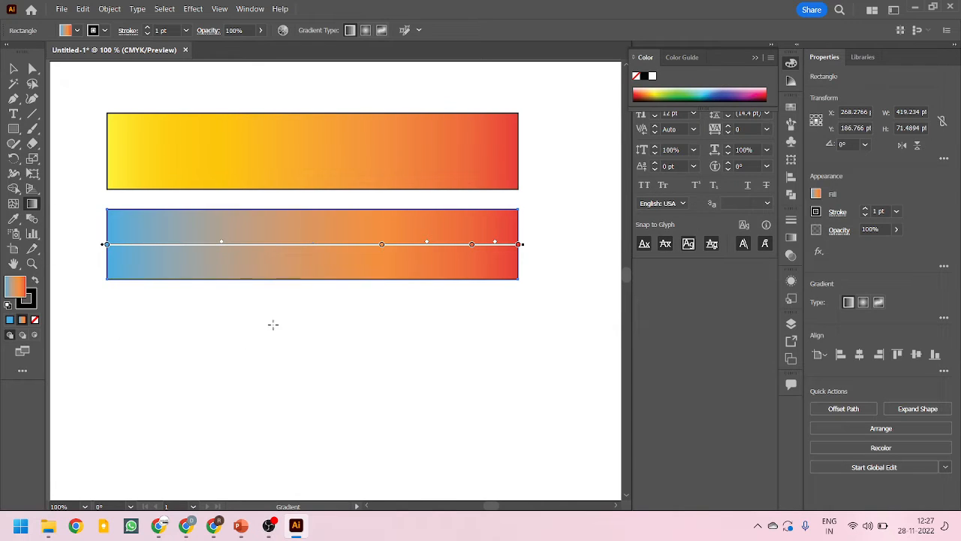
{"action": "left_click", "coordinate": [262, 250]}
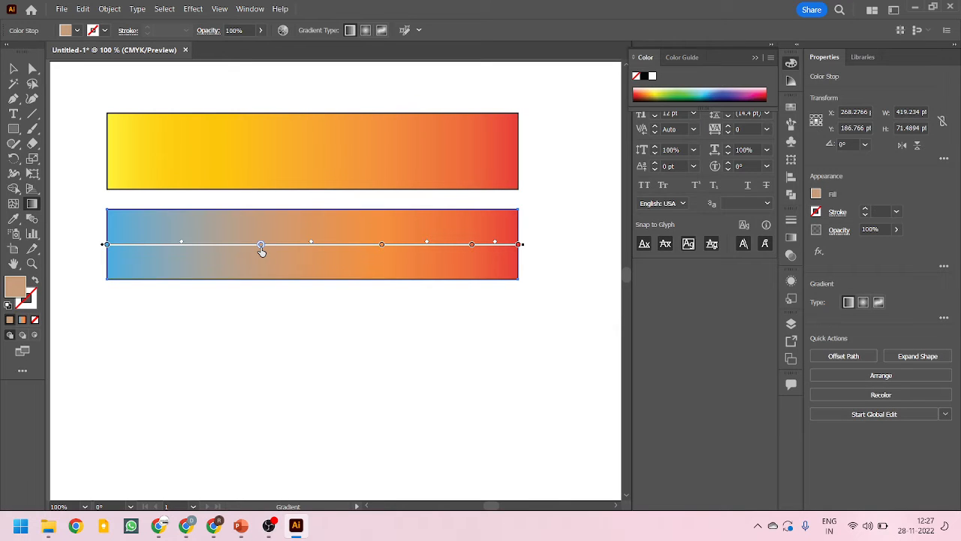
Try dark blue and magenta on the new middle stop and recolor it with the purple swatch
{"action": "double_click", "coordinate": [261, 250]}
{"action": "left_click", "coordinate": [210, 370]}
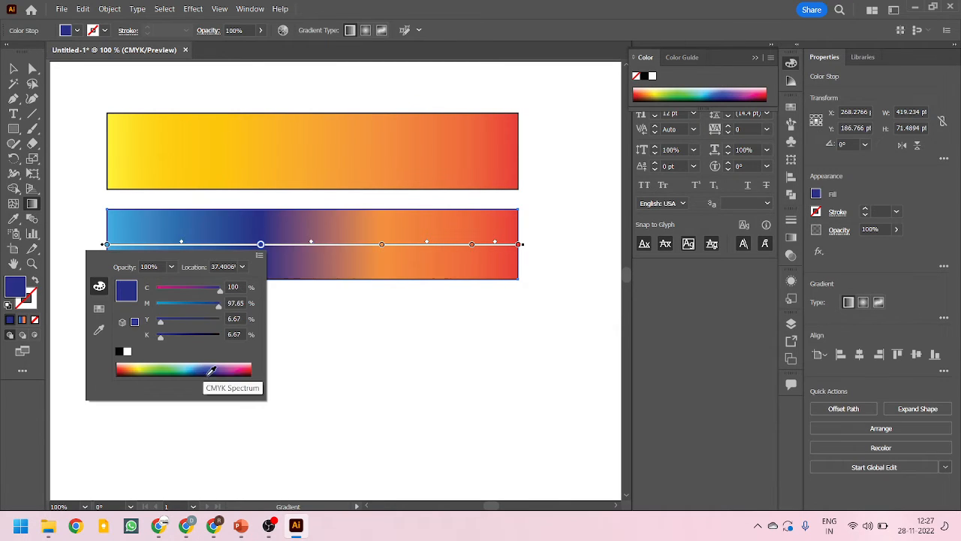
{"action": "left_click", "coordinate": [246, 368]}
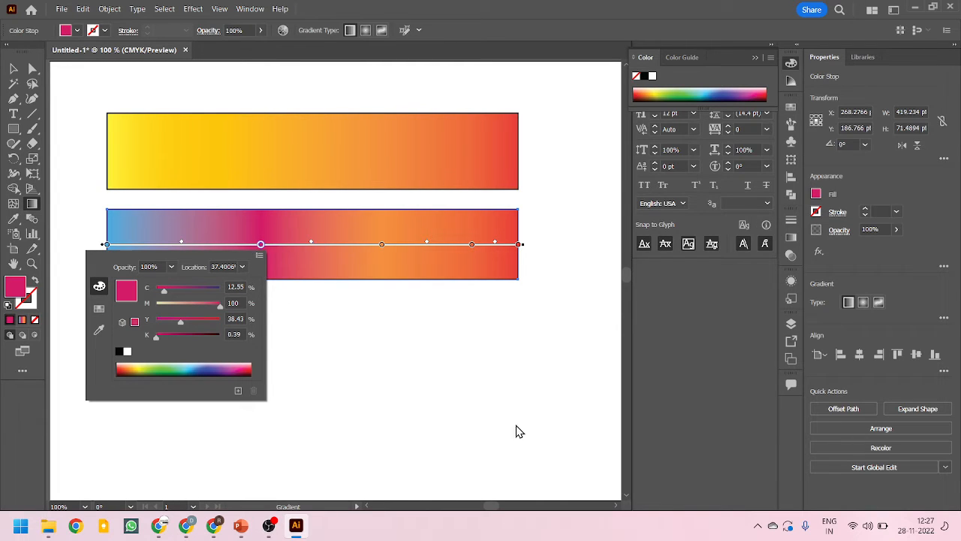
{"action": "left_click", "coordinate": [98, 309]}
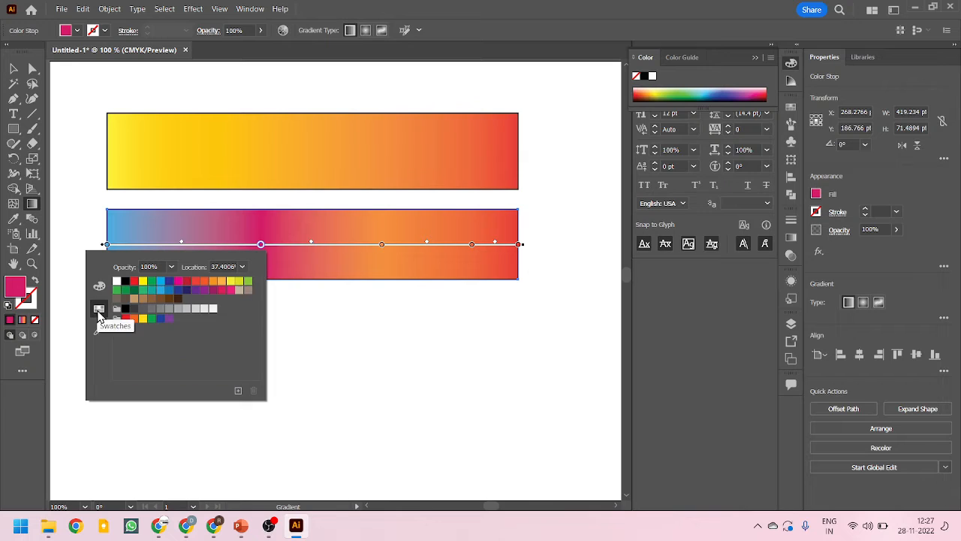
{"action": "left_click", "coordinate": [168, 319]}
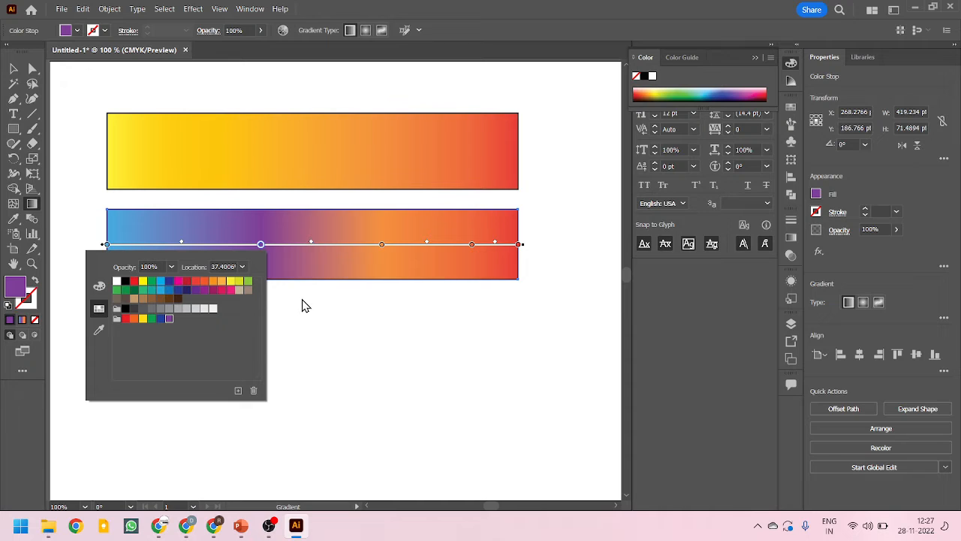
Recolor the new middle stop by sampling the dark gray area outside the artboard with the color picker
{"action": "left_click", "coordinate": [99, 329]}
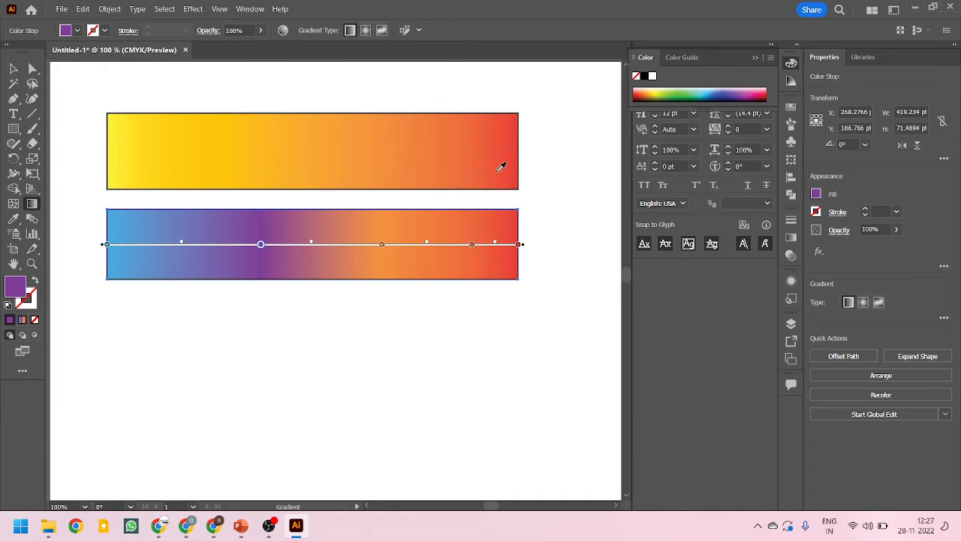
{"action": "scroll", "coordinate": [320, 232], "scroll_direction": "up", "scroll_amount": 3}
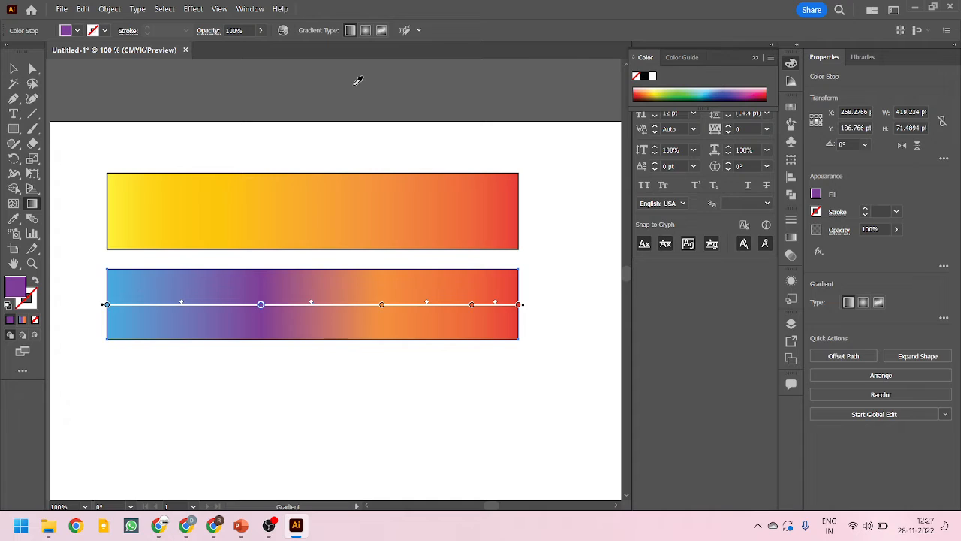
{"action": "left_click", "coordinate": [343, 115]}
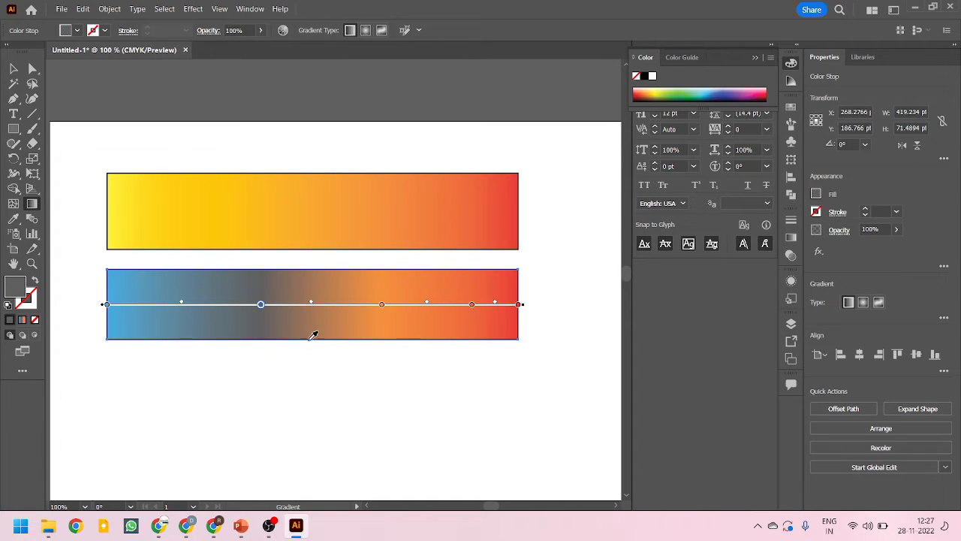
Show the full gradient settings for the lower rectangle and enlarge the gradient slider preview
{"action": "scroll", "coordinate": [313, 341], "scroll_direction": "down", "scroll_amount": 2}
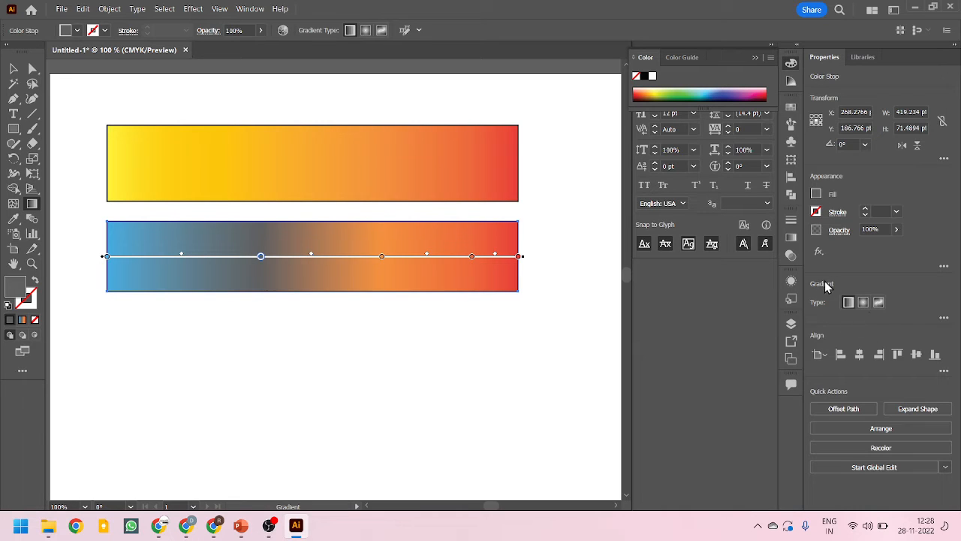
{"action": "left_click", "coordinate": [944, 318]}
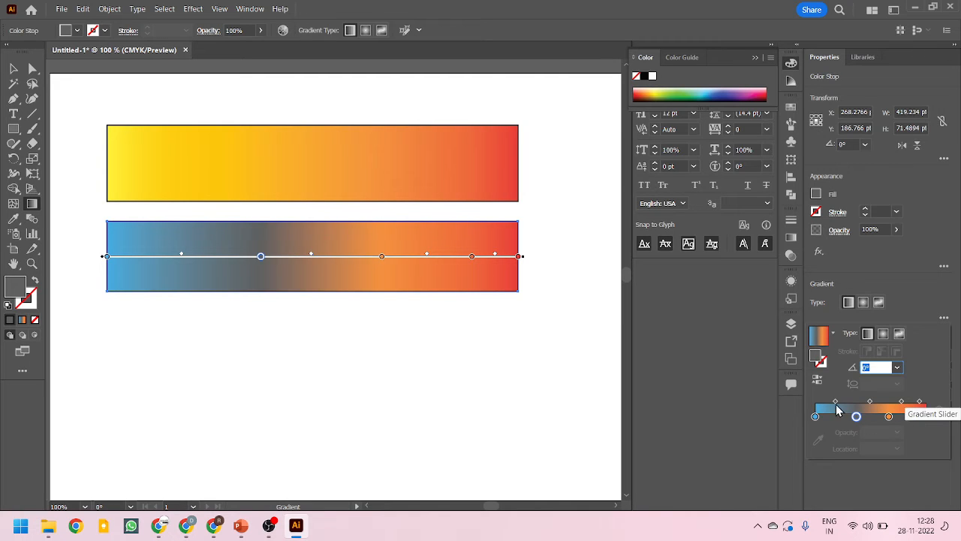
{"action": "left_click", "coordinate": [910, 288]}
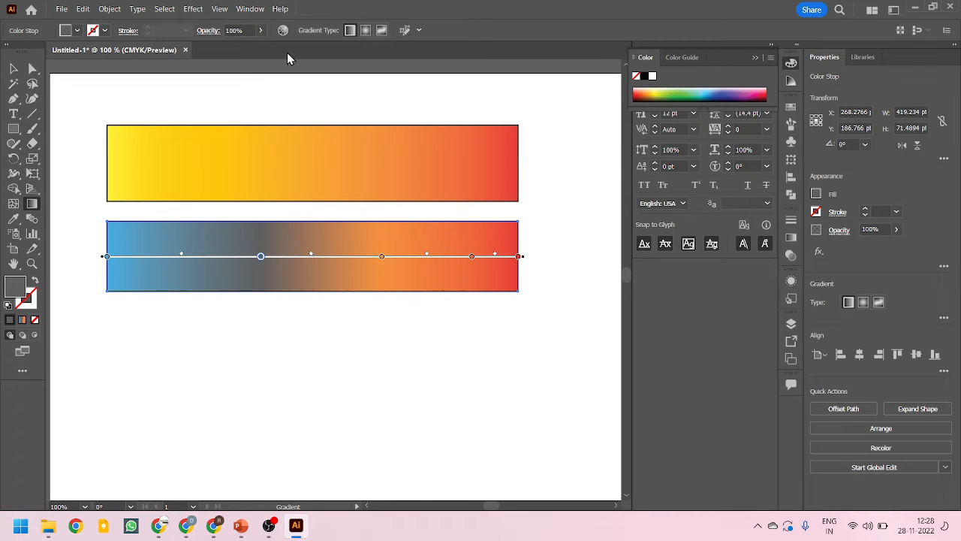
{"action": "left_click", "coordinate": [250, 9]}
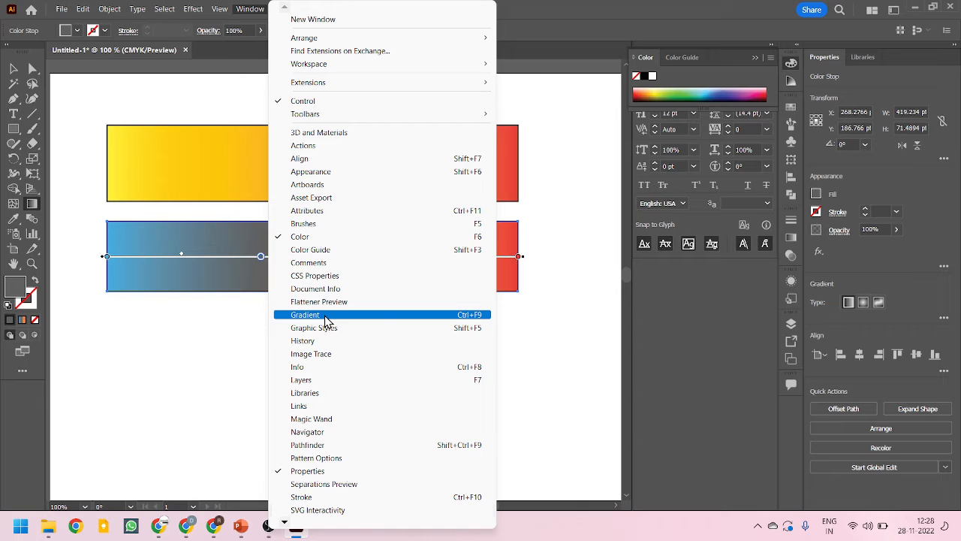
{"action": "left_click", "coordinate": [474, 316]}
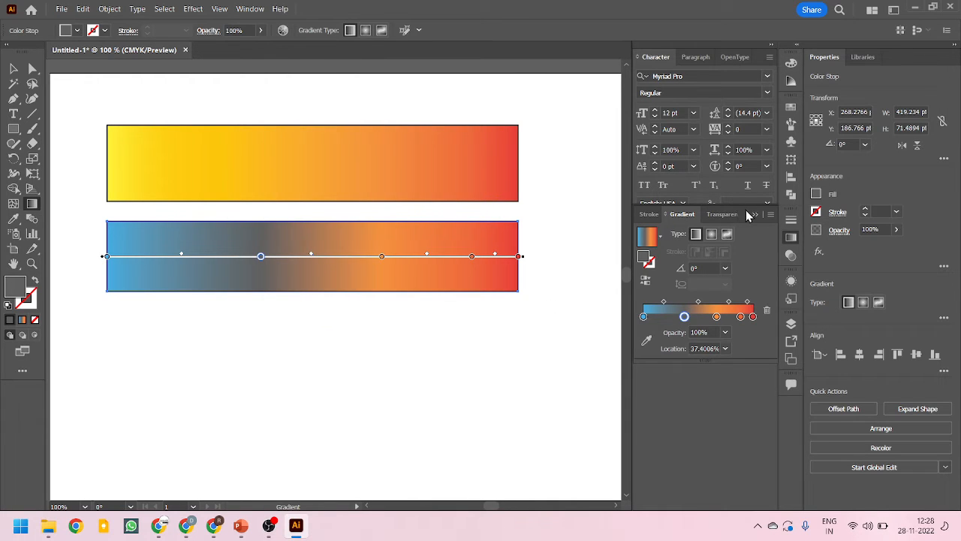
{"action": "mouse_move", "coordinate": [746, 210]}
{"action": "left_mouse_down"}
{"action": "mouse_move", "coordinate": [632, 247]}
{"action": "mouse_move", "coordinate": [726, 221]}
{"action": "mouse_move", "coordinate": [742, 205]}
{"action": "mouse_move", "coordinate": [743, 226]}
{"action": "left_mouse_up"}
{"action": "left_click_drag", "start_coordinate": [703, 360], "coordinate": [698, 470]}
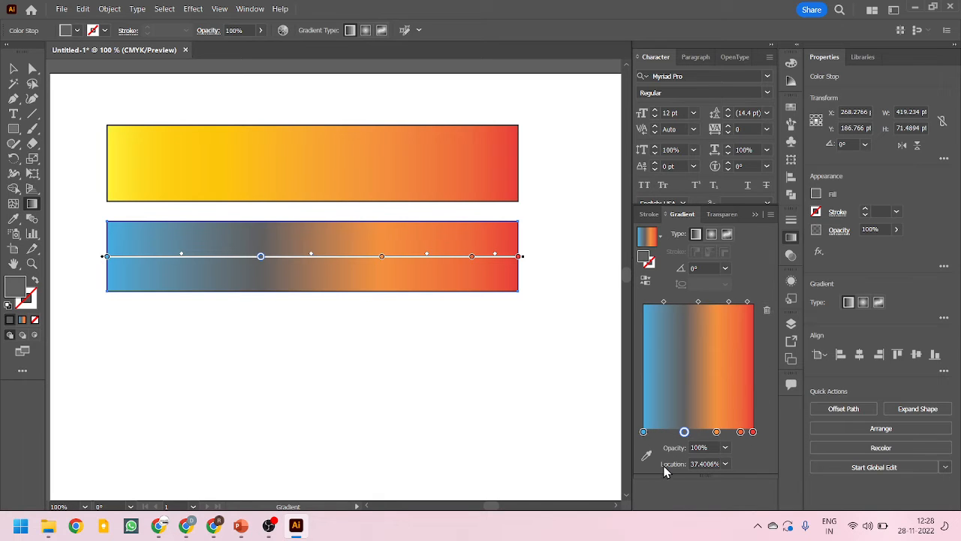
{"action": "left_click_drag", "start_coordinate": [701, 473], "coordinate": [700, 410]}
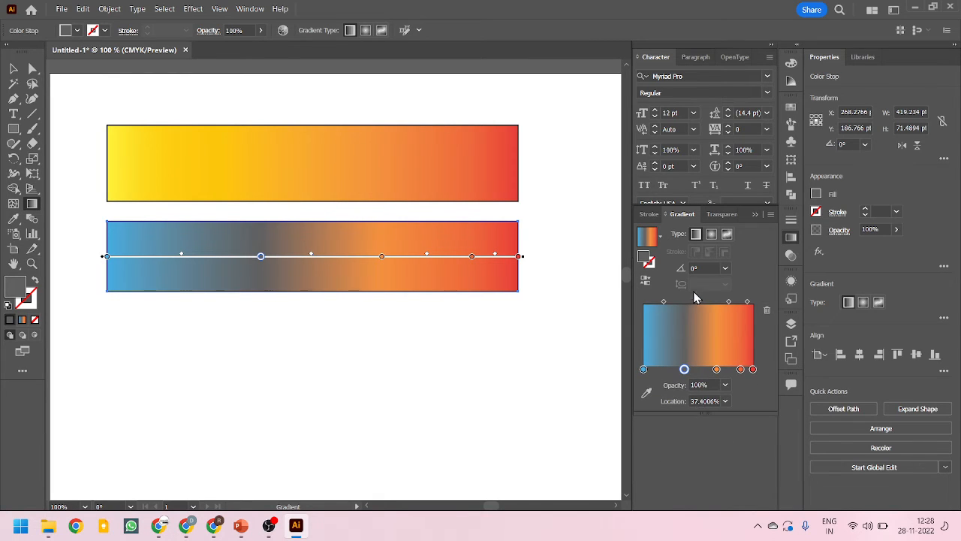
Try a radial gradient on the lower rectangle, switch it to freeform, and reposition its black and white color points
{"action": "left_click", "coordinate": [711, 235]}
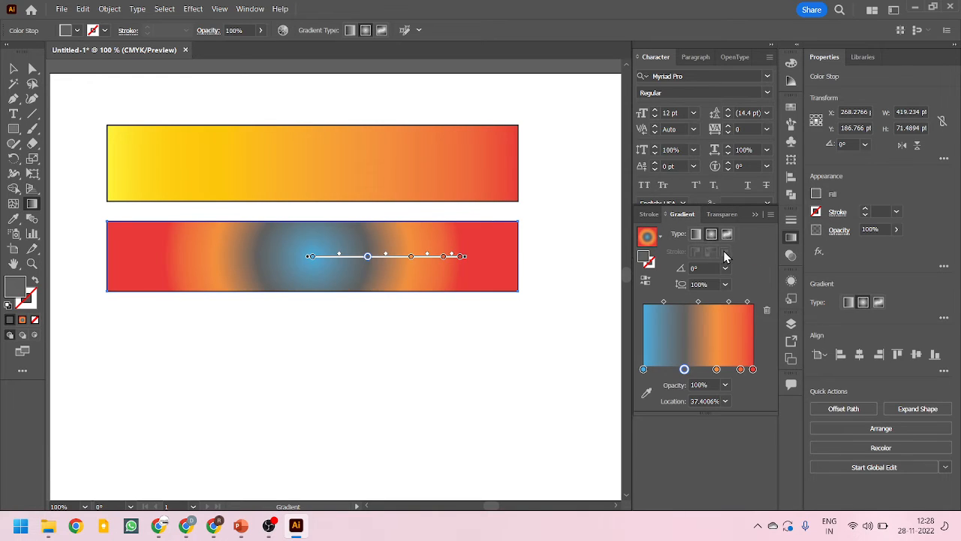
{"action": "left_click", "coordinate": [726, 237]}
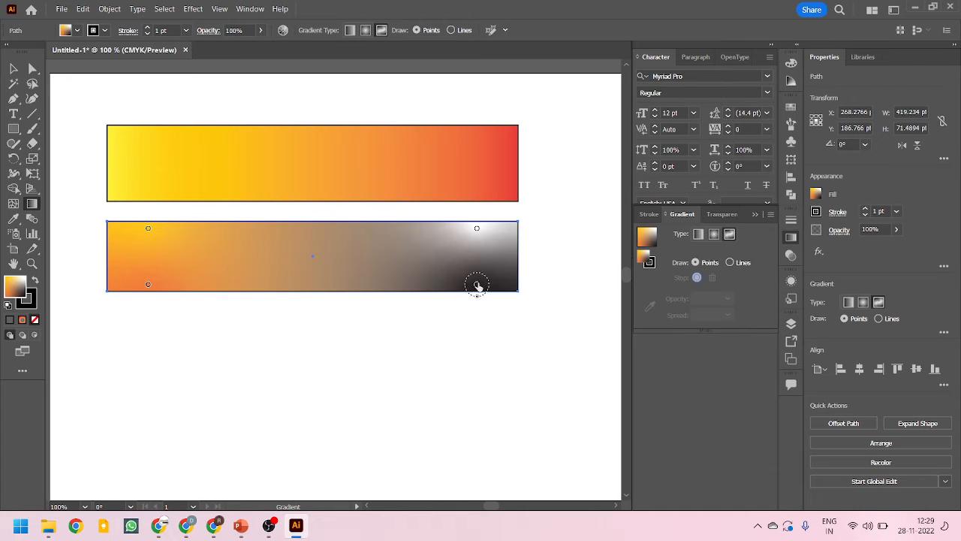
{"action": "left_click_drag", "start_coordinate": [477, 285], "coordinate": [434, 280]}
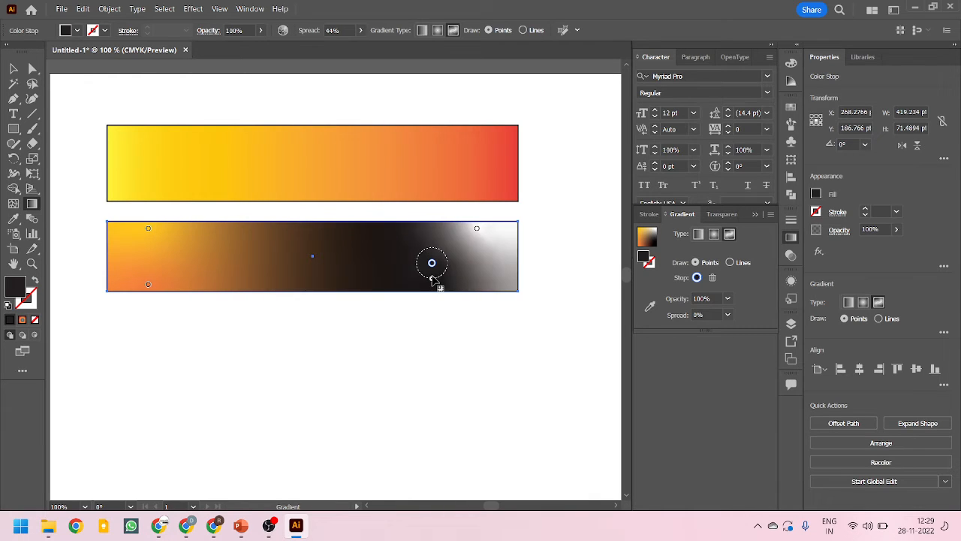
{"action": "mouse_move", "coordinate": [476, 228]}
{"action": "left_mouse_down"}
{"action": "mouse_move", "coordinate": [485, 249]}
{"action": "mouse_move", "coordinate": [489, 236]}
{"action": "left_mouse_up"}
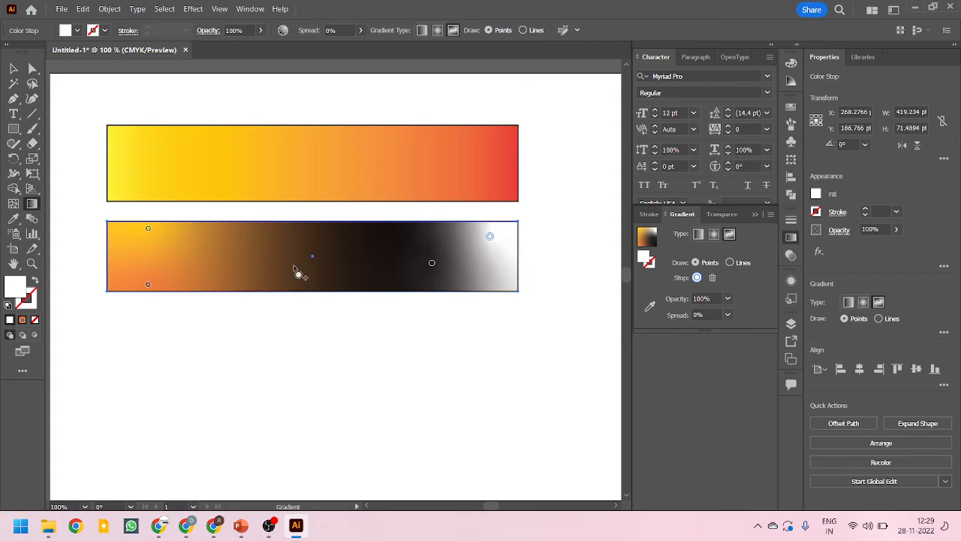
Move the freeform gradient's orange and golden-yellow color points toward the rectangle's mid-height
{"action": "left_click_drag", "start_coordinate": [148, 283], "coordinate": [169, 257]}
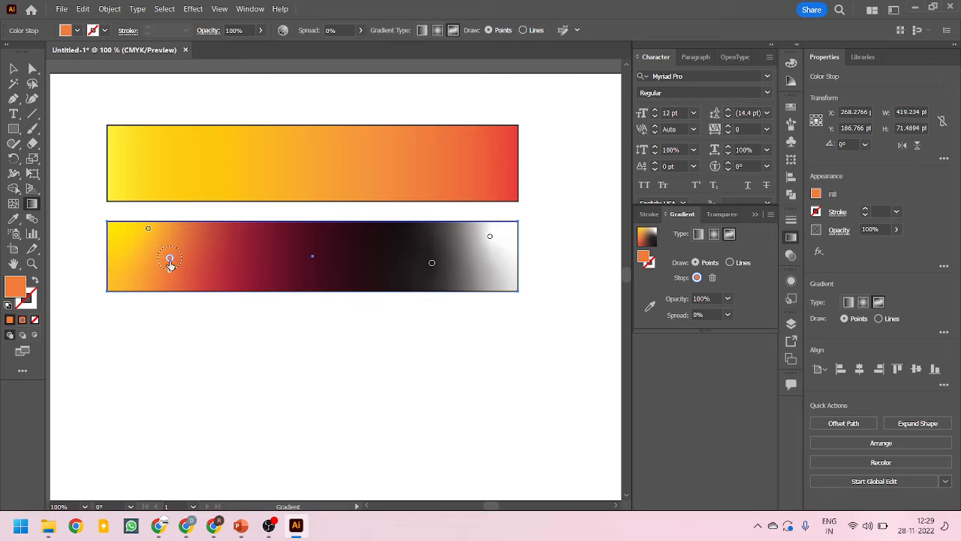
{"action": "mouse_move", "coordinate": [172, 270]}
{"action": "left_mouse_down"}
{"action": "mouse_move", "coordinate": [173, 294]}
{"action": "mouse_move", "coordinate": [175, 267]}
{"action": "left_mouse_up"}
{"action": "left_click_drag", "start_coordinate": [148, 228], "coordinate": [140, 253]}
{"action": "left_click", "coordinate": [144, 268]}
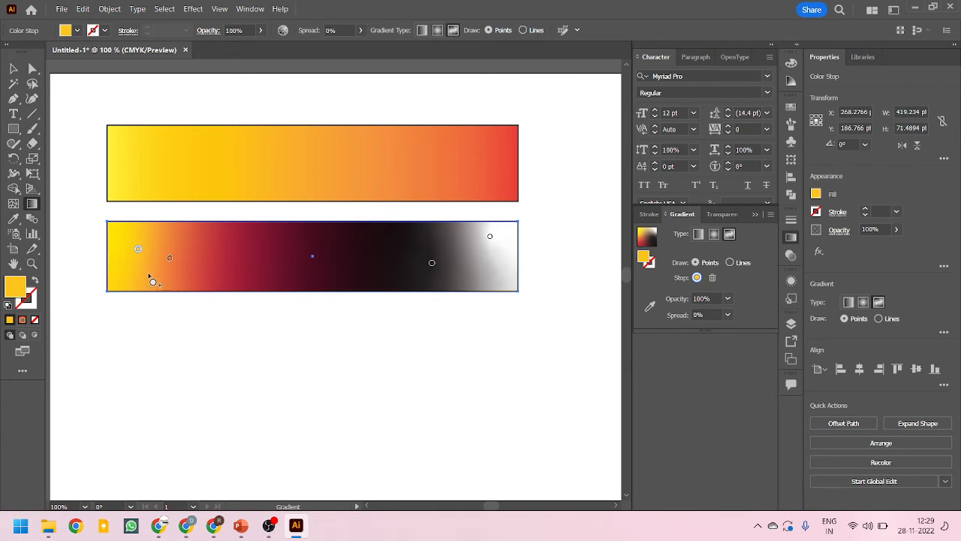
{"action": "mouse_move", "coordinate": [138, 250]}
{"action": "left_click_drag", "start_coordinate": [139, 261], "coordinate": [143, 266]}
Add a freeform color point between the orange and black points and color it with the green swatch
{"action": "left_click", "coordinate": [354, 250]}
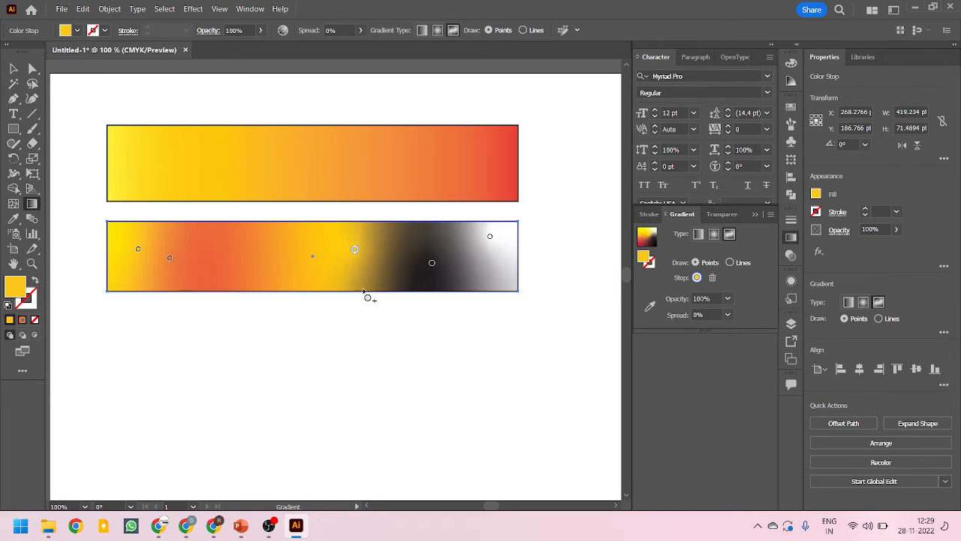
{"action": "double_click", "coordinate": [354, 250]}
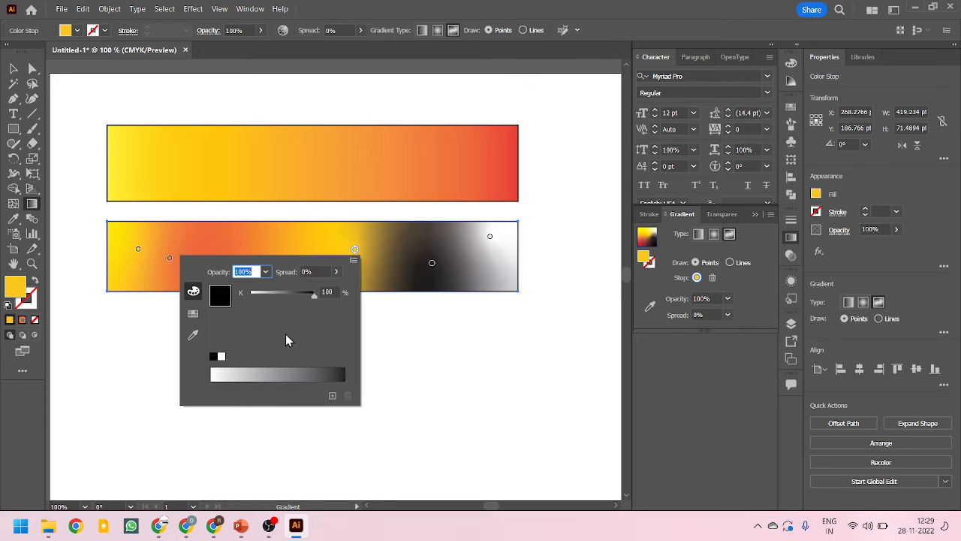
{"action": "left_click", "coordinate": [193, 313]}
{"action": "left_click", "coordinate": [246, 323]}
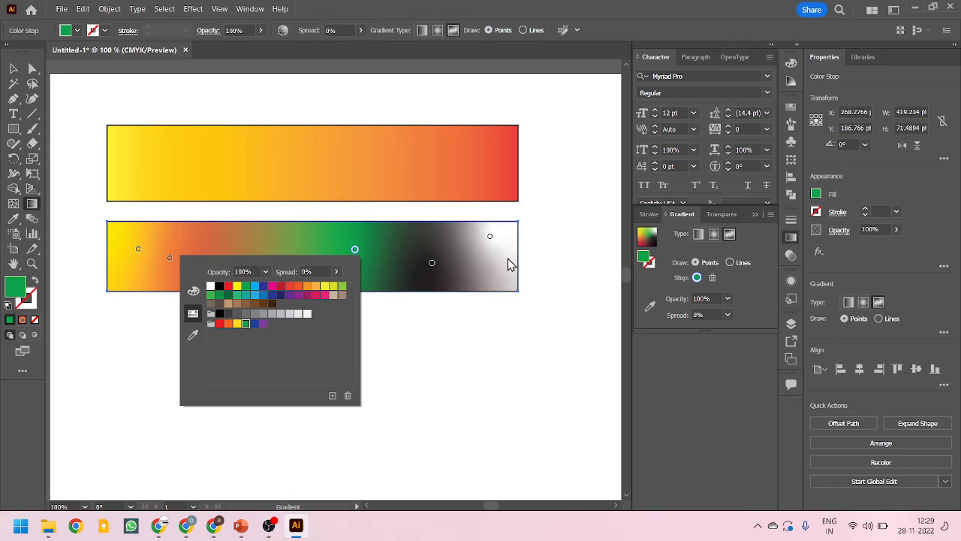
Shift the black color point closer to the white one and the green point nearer the rectangle's center
{"action": "left_click", "coordinate": [432, 263]}
{"action": "left_click_drag", "start_coordinate": [431, 267], "coordinate": [446, 266]}
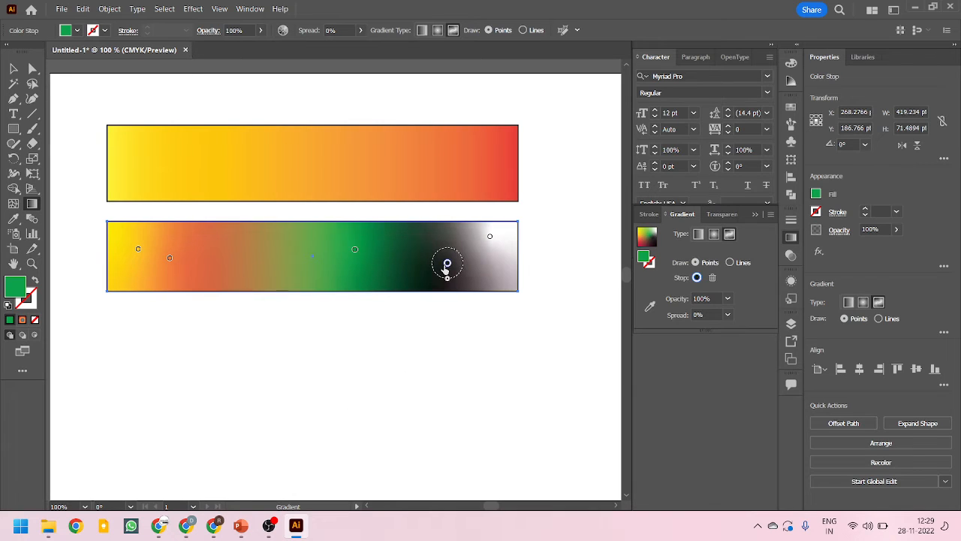
{"action": "left_click_drag", "start_coordinate": [354, 250], "coordinate": [321, 262]}
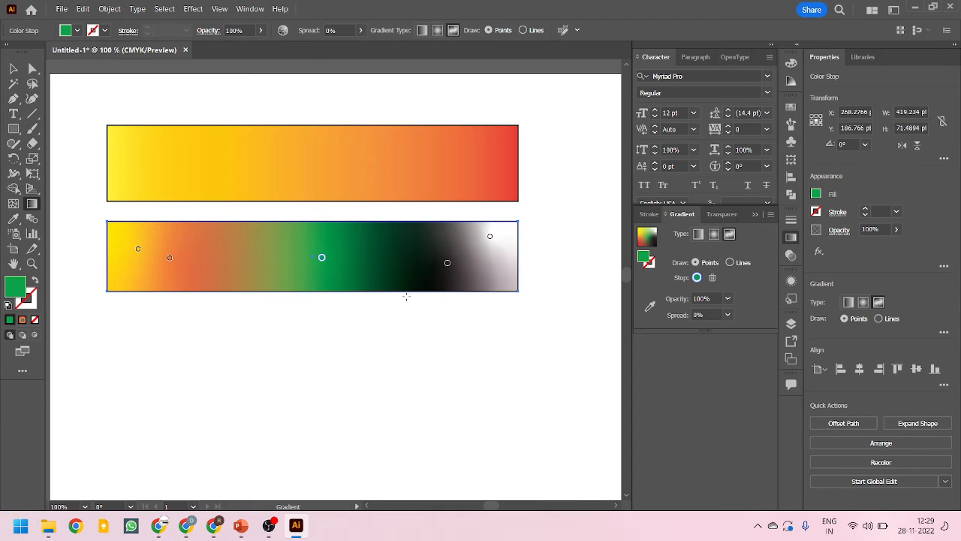
Stretch the lower rectangle downward to a height of about 201 pt
{"action": "left_click", "coordinate": [14, 69]}
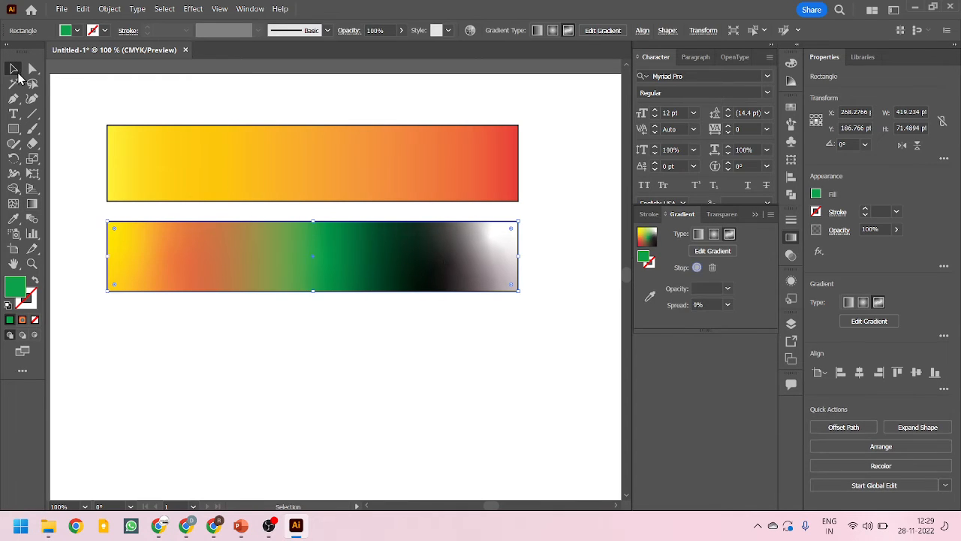
{"action": "left_click_drag", "start_coordinate": [317, 294], "coordinate": [313, 420]}
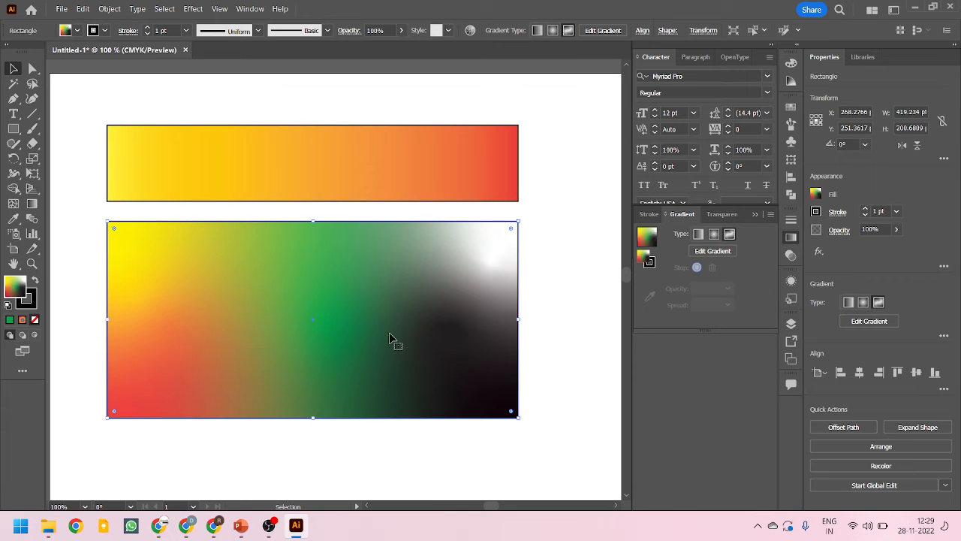
In the freeform gradient's Lines mode, draw a closed three-stop white line around the green color point
{"action": "left_click", "coordinate": [713, 254]}
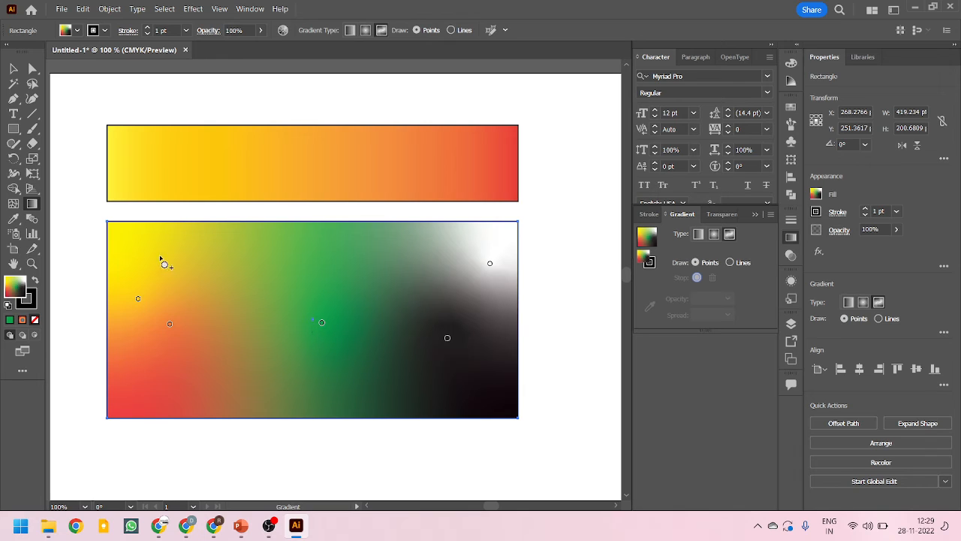
{"action": "left_click", "coordinate": [731, 262]}
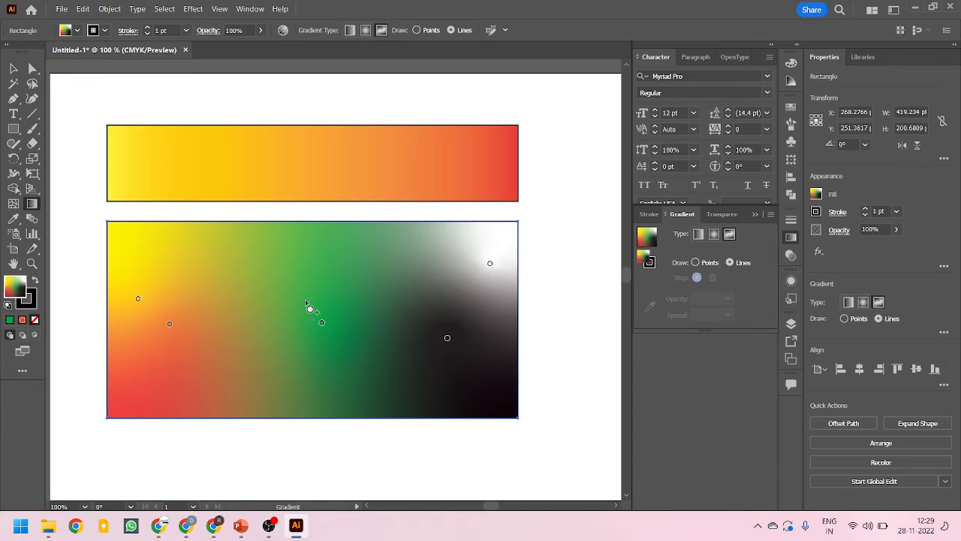
{"action": "left_click", "coordinate": [200, 257]}
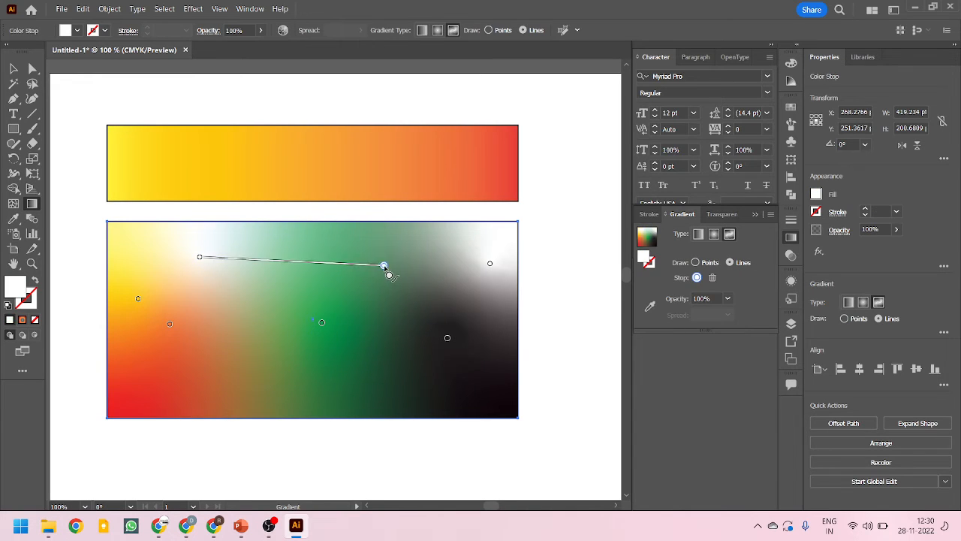
{"action": "left_click", "coordinate": [384, 265]}
{"action": "left_click", "coordinate": [286, 392]}
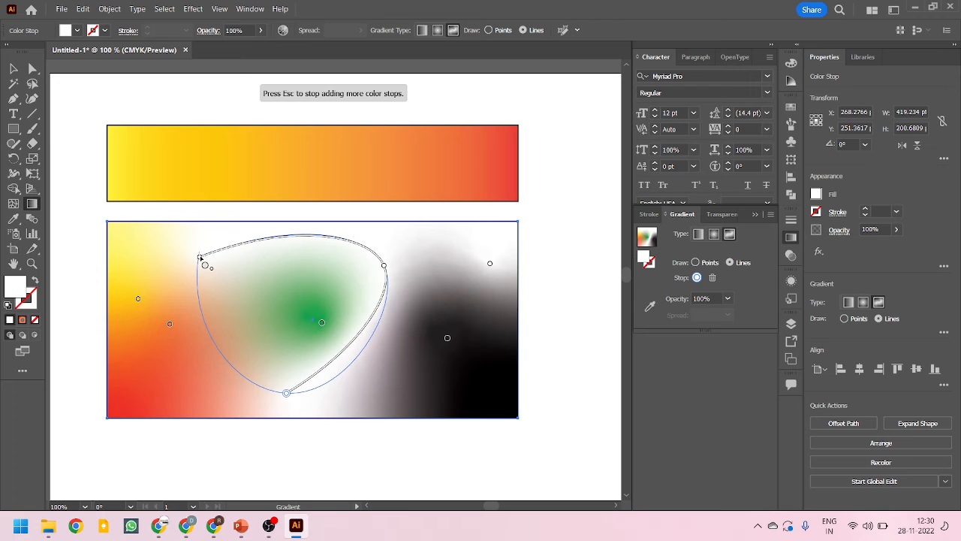
{"action": "left_click", "coordinate": [200, 257]}
{"action": "key", "text": "Escape"}
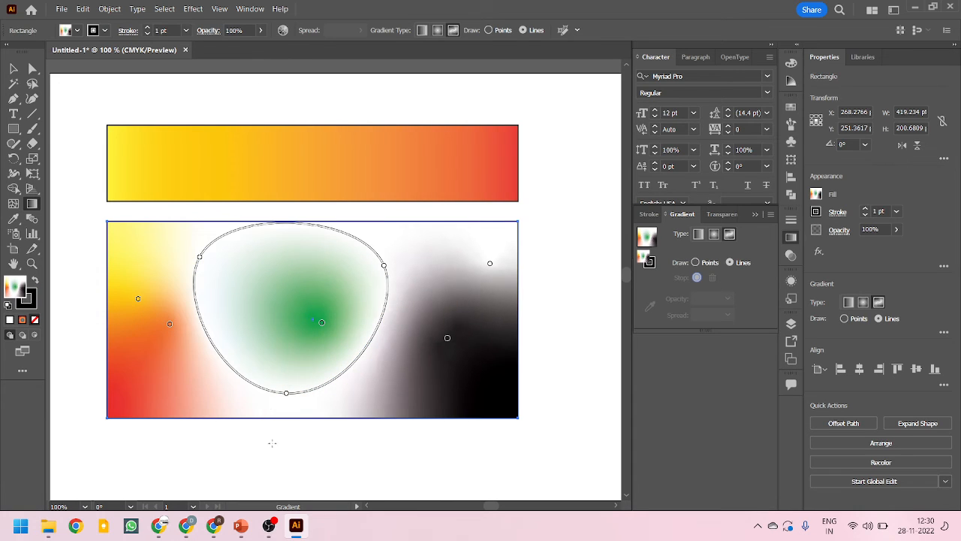
Reopen the freeform gradient for editing and move the closed line's upper-left stop inward toward the green point
{"action": "left_click", "coordinate": [31, 69]}
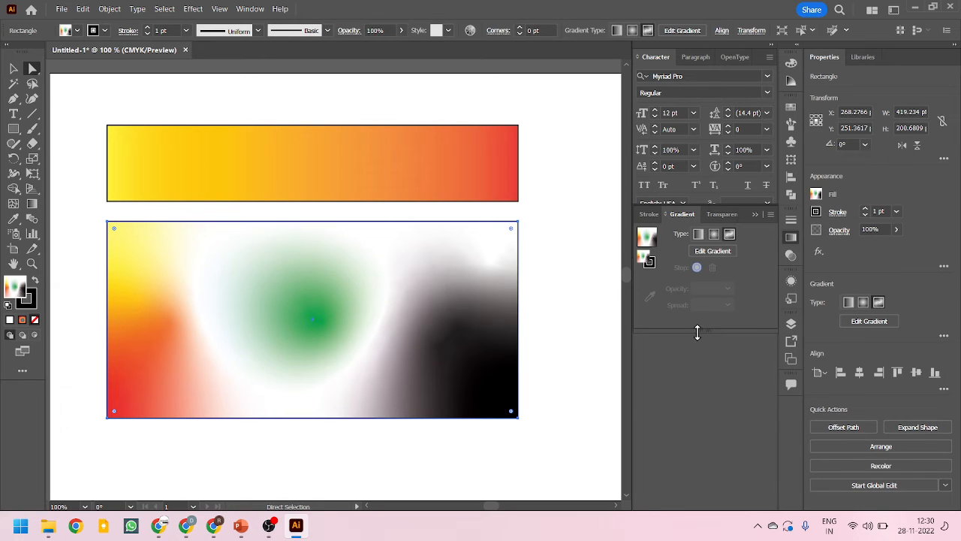
{"action": "key", "text": "v"}
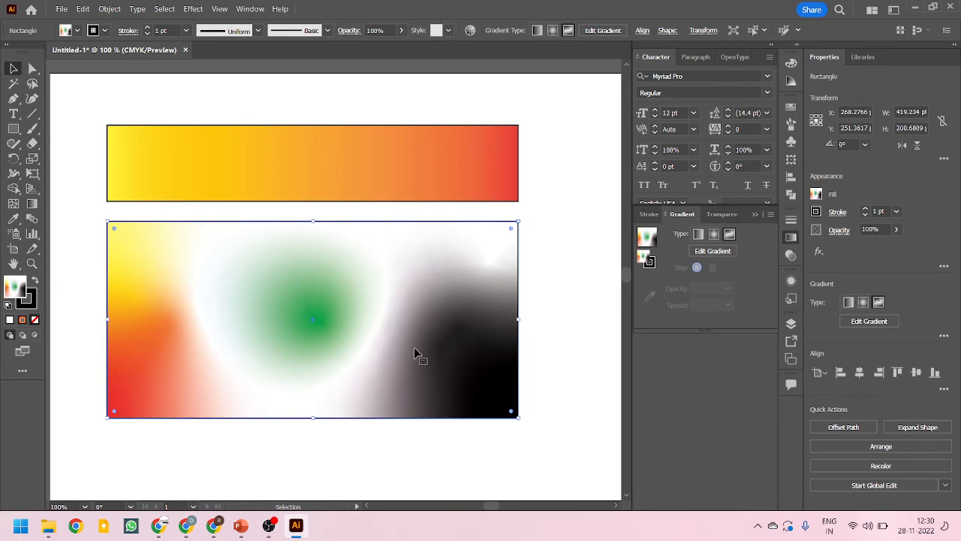
{"action": "left_click", "coordinate": [713, 252]}
{"action": "left_click_drag", "start_coordinate": [198, 259], "coordinate": [242, 292]}
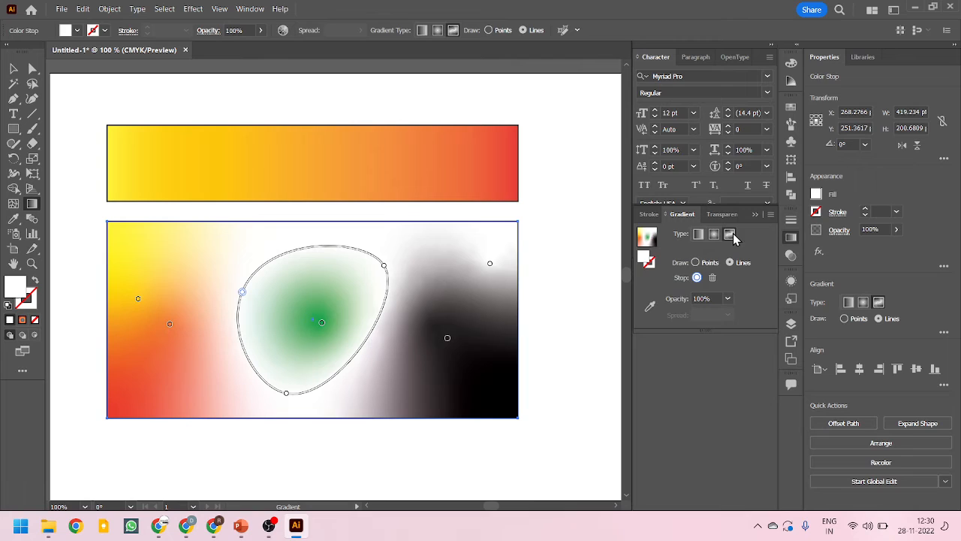
Switch the freeform gradient to Points mode and recolor the closed line's upper-right stop with the orange-red swatch
{"action": "left_click", "coordinate": [696, 263]}
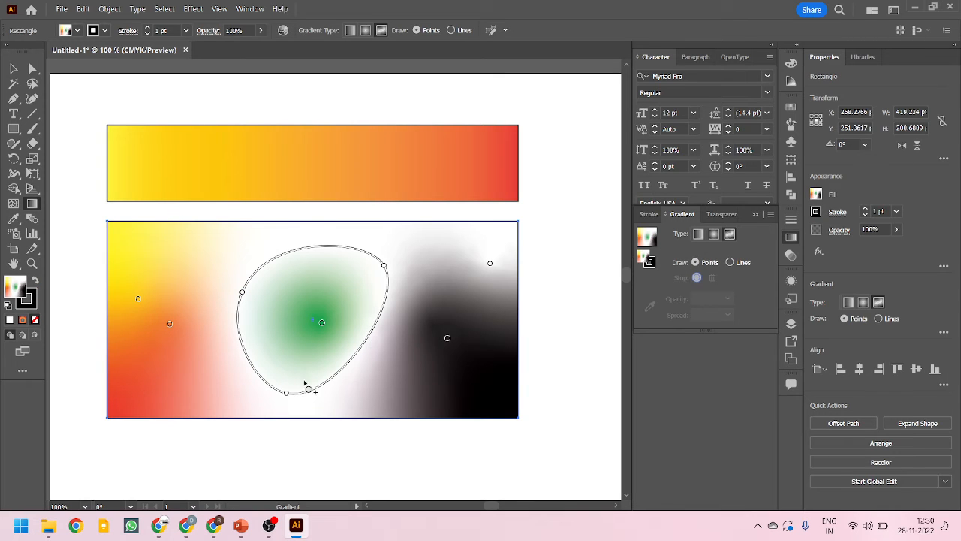
{"action": "left_click", "coordinate": [448, 338]}
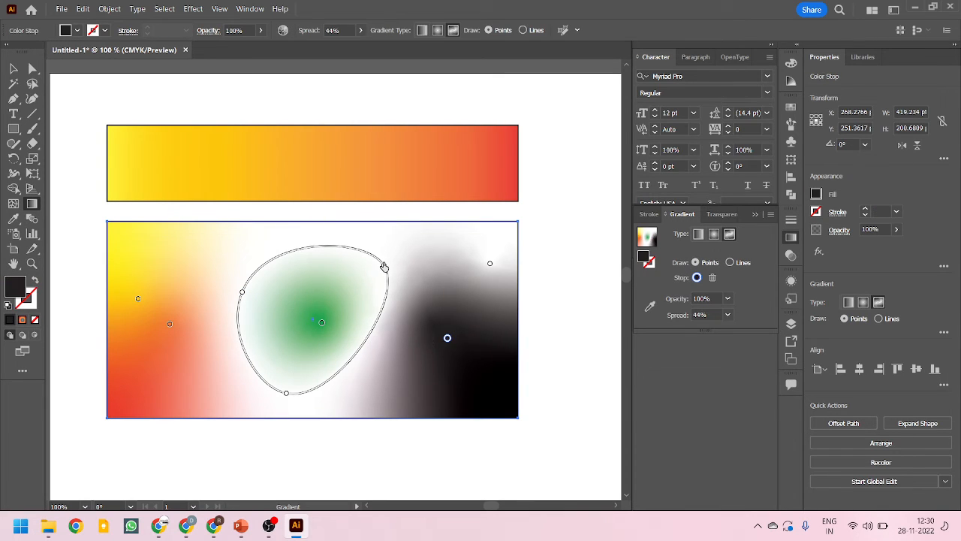
{"action": "left_click", "coordinate": [384, 265]}
{"action": "double_click", "coordinate": [383, 264]}
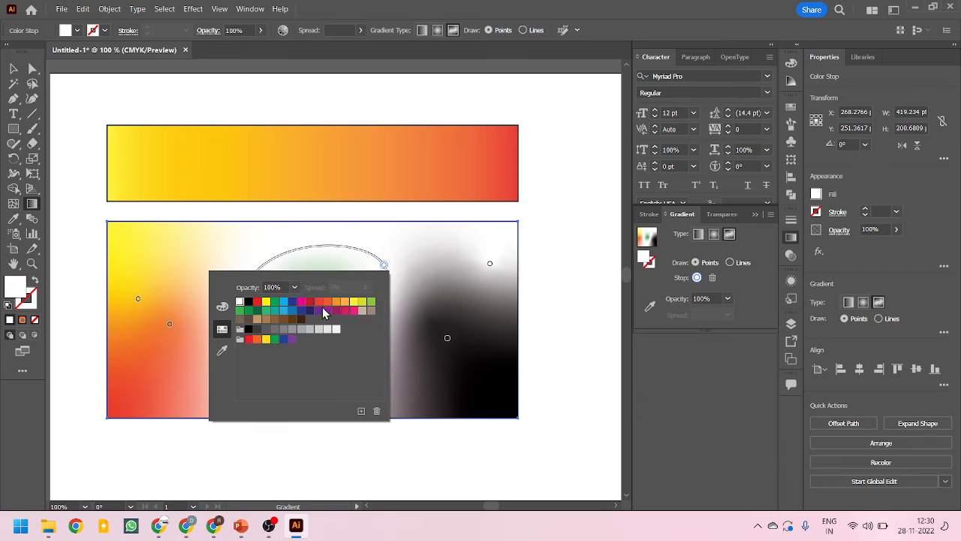
{"action": "left_click", "coordinate": [327, 302]}
{"action": "left_click", "coordinate": [13, 69]}
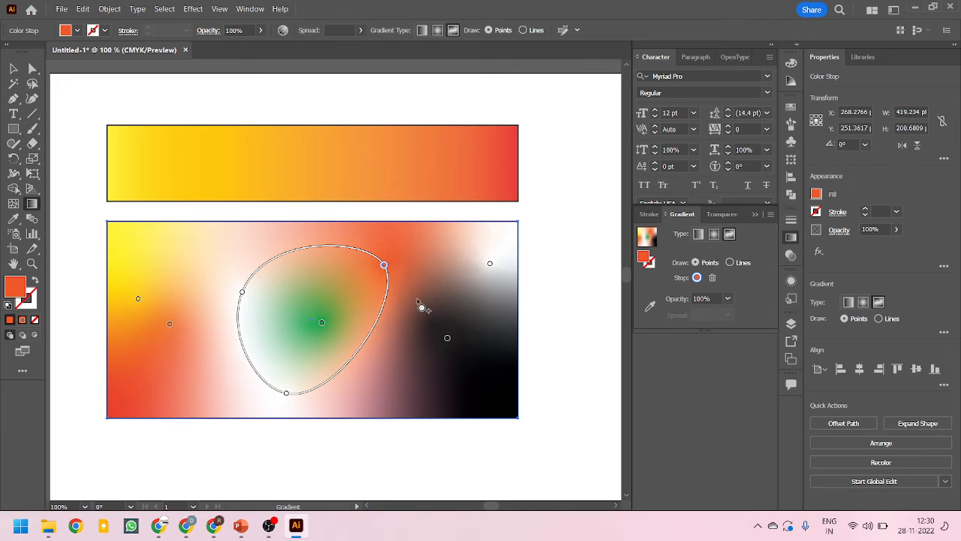
Change the enlarged rectangle's gradient to linear, try the freeform type once more, and return it to linear
{"action": "left_click", "coordinate": [697, 235]}
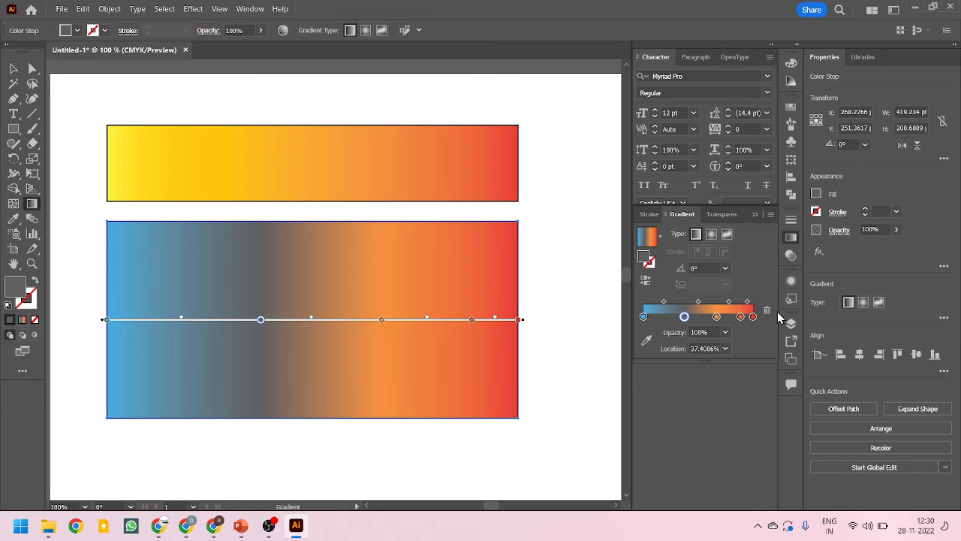
{"action": "left_click", "coordinate": [727, 235]}
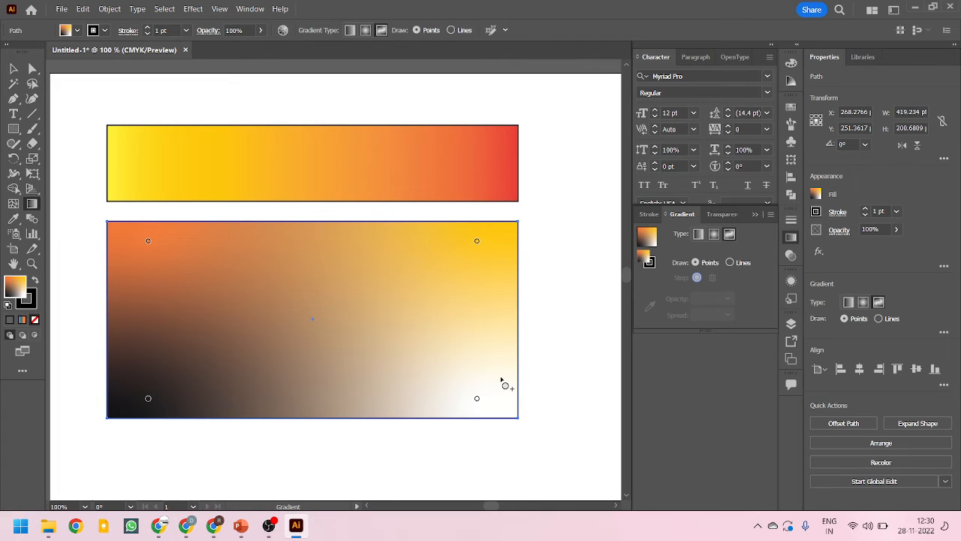
{"action": "left_click", "coordinate": [697, 234]}
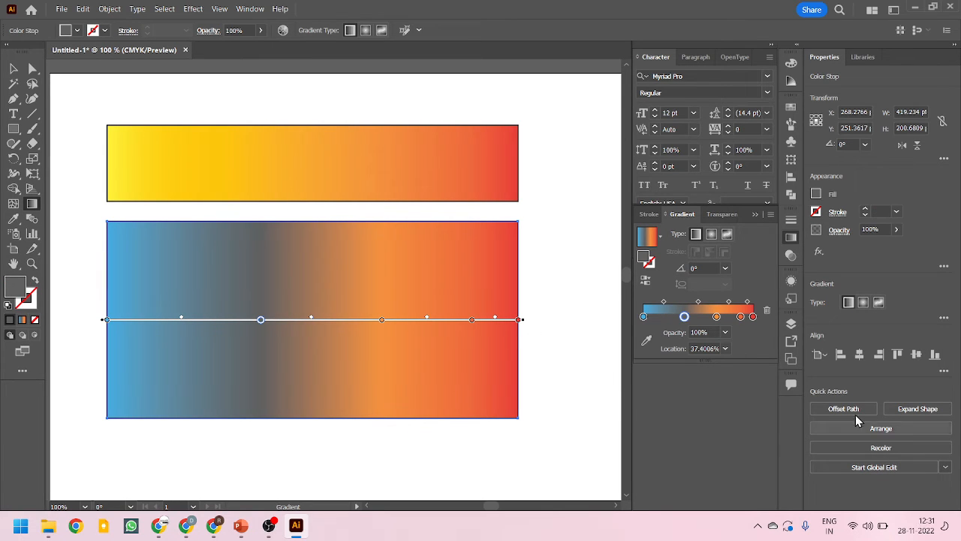
Enlarge the gradient slider and set the dark gray color stop's opacity to 0%
{"action": "left_click_drag", "start_coordinate": [708, 362], "coordinate": [704, 444]}
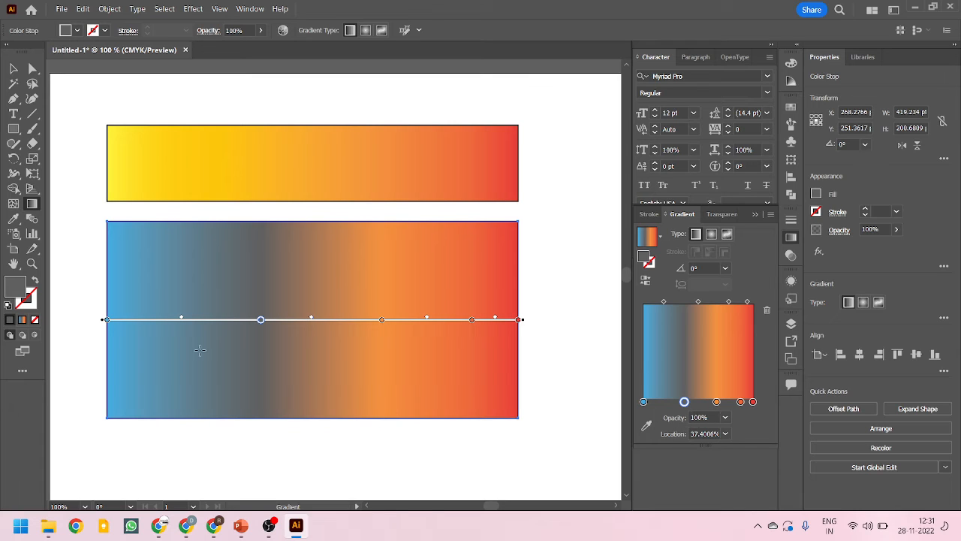
{"action": "left_click", "coordinate": [725, 418]}
{"action": "left_click", "coordinate": [741, 268]}
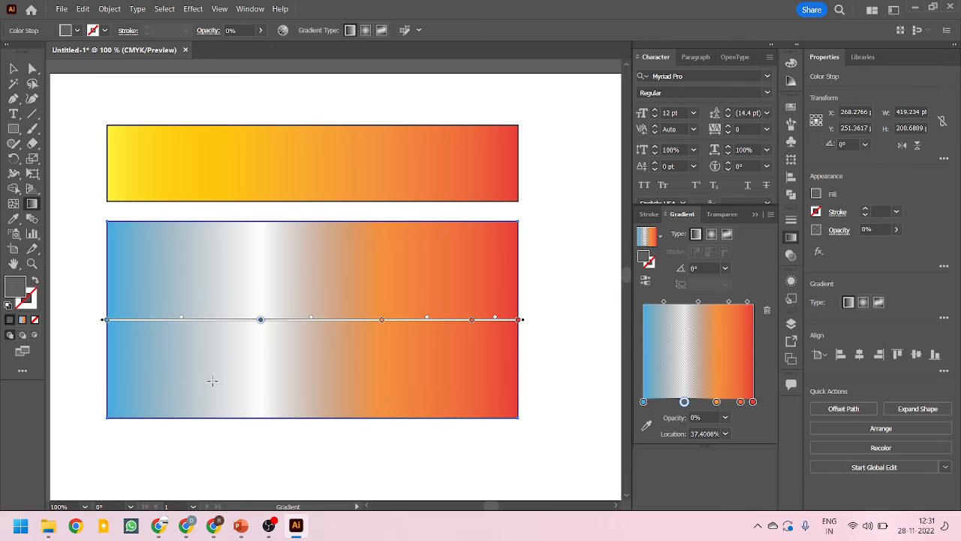
Move the lower rectangle over the yellow-orange one to check its transparent band, and place it back just below that rectangle
{"action": "key", "text": "v"}
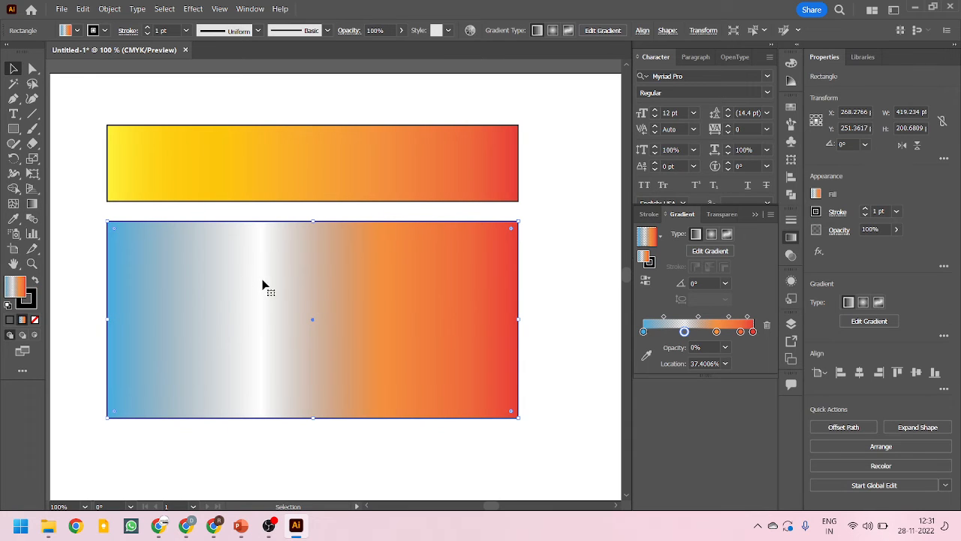
{"action": "left_click_drag", "start_coordinate": [398, 335], "coordinate": [398, 294]}
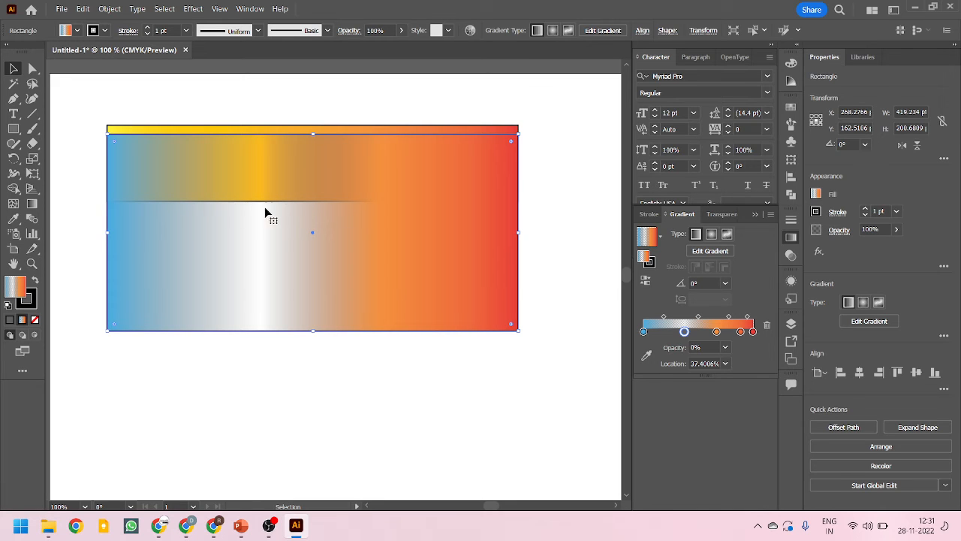
{"action": "left_click_drag", "start_coordinate": [368, 278], "coordinate": [360, 260]}
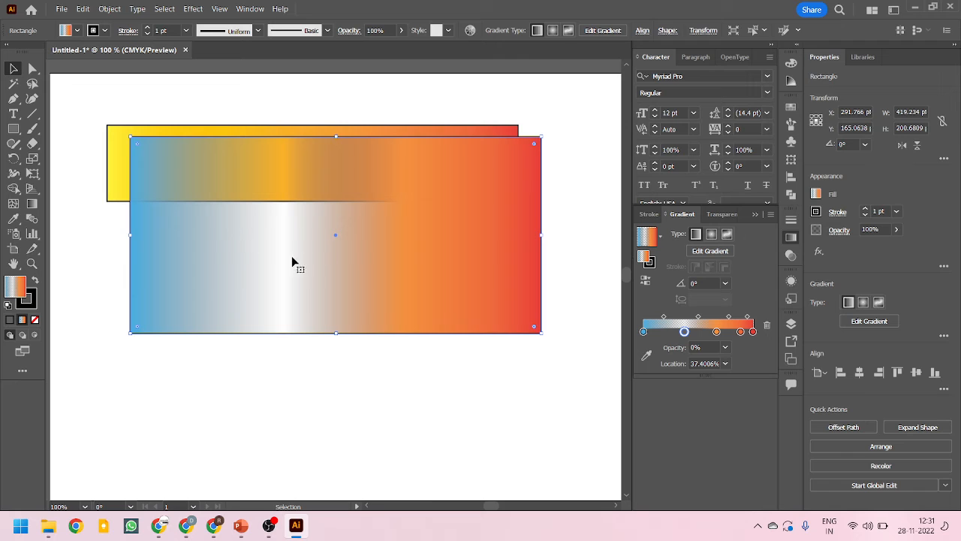
{"action": "left_click_drag", "start_coordinate": [425, 302], "coordinate": [421, 239]}
{"action": "left_click_drag", "start_coordinate": [533, 244], "coordinate": [517, 242]}
{"action": "scroll", "coordinate": [318, 363], "scroll_direction": "up", "scroll_amount": 2}
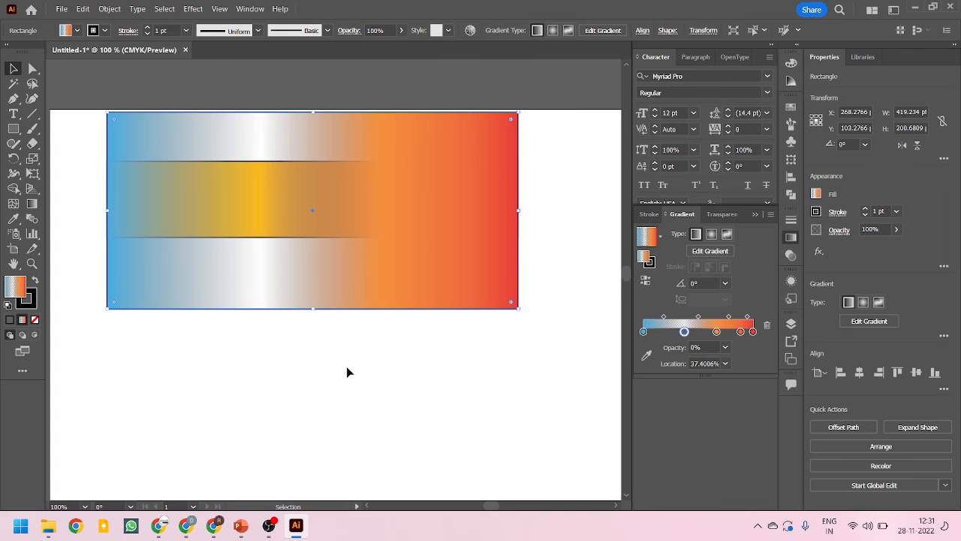
{"action": "scroll", "coordinate": [347, 366], "scroll_direction": "up", "scroll_amount": 1}
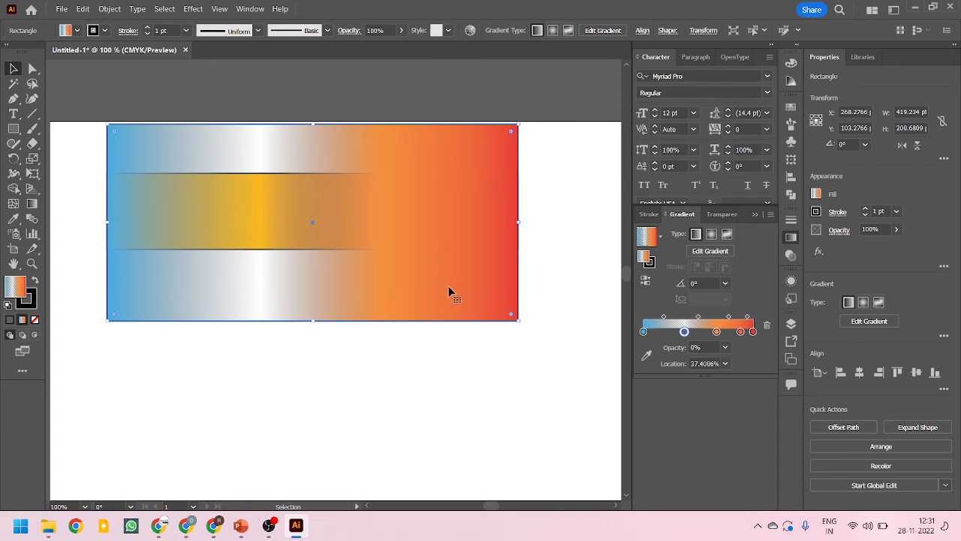
{"action": "scroll", "coordinate": [449, 291], "scroll_direction": "down", "scroll_amount": 3}
{"action": "left_click_drag", "start_coordinate": [446, 245], "coordinate": [447, 377]}
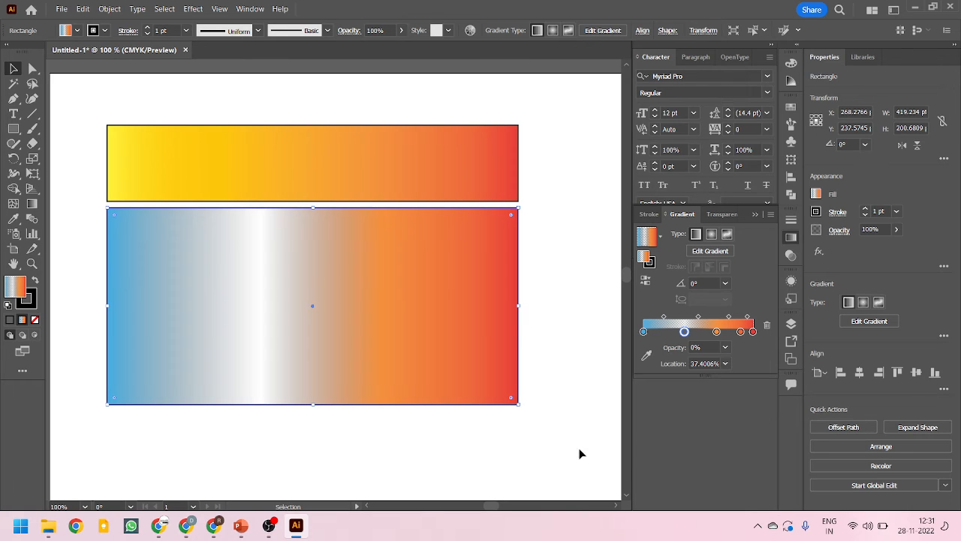
Try the transparent color stop at 50% location, and settle its location at 30%
{"action": "left_click", "coordinate": [725, 364]}
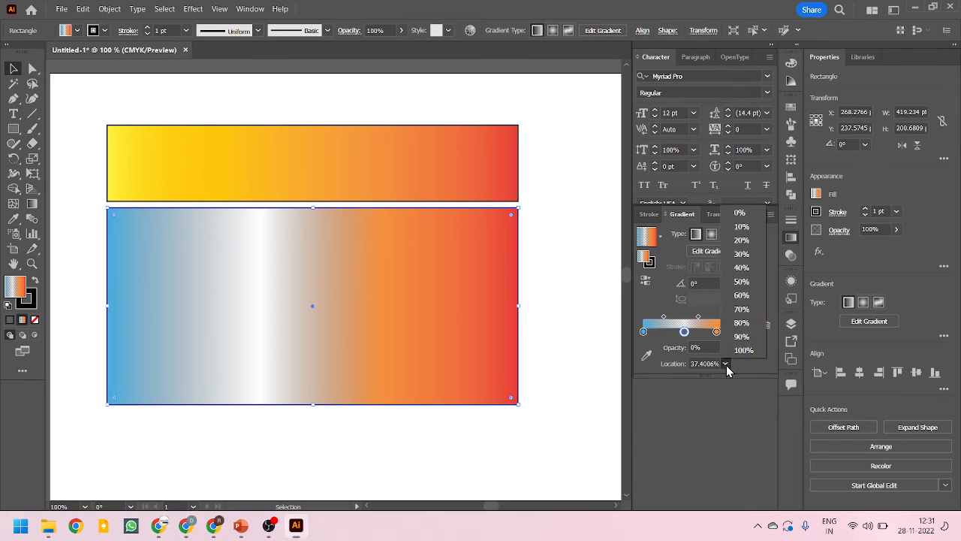
{"action": "left_click", "coordinate": [741, 281]}
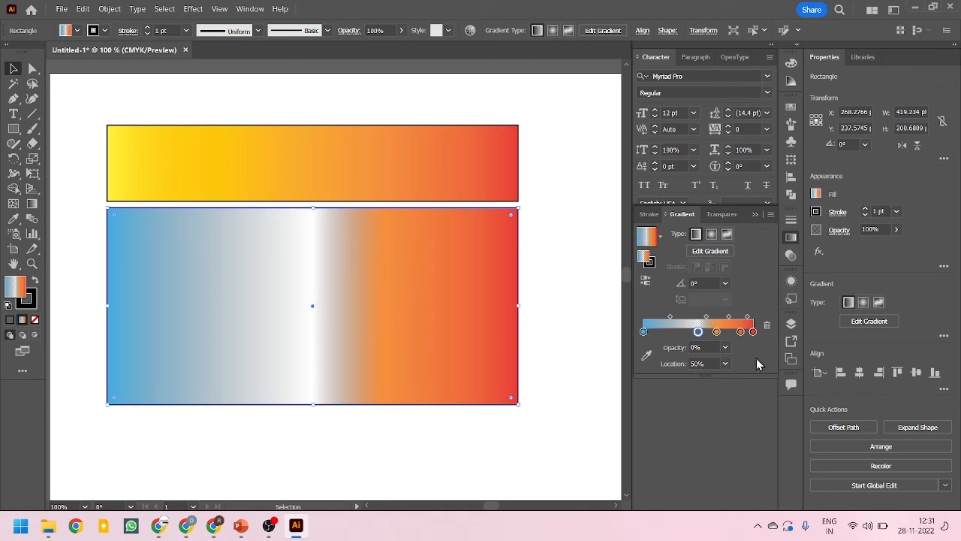
{"action": "left_click", "coordinate": [724, 364]}
{"action": "left_click", "coordinate": [740, 253]}
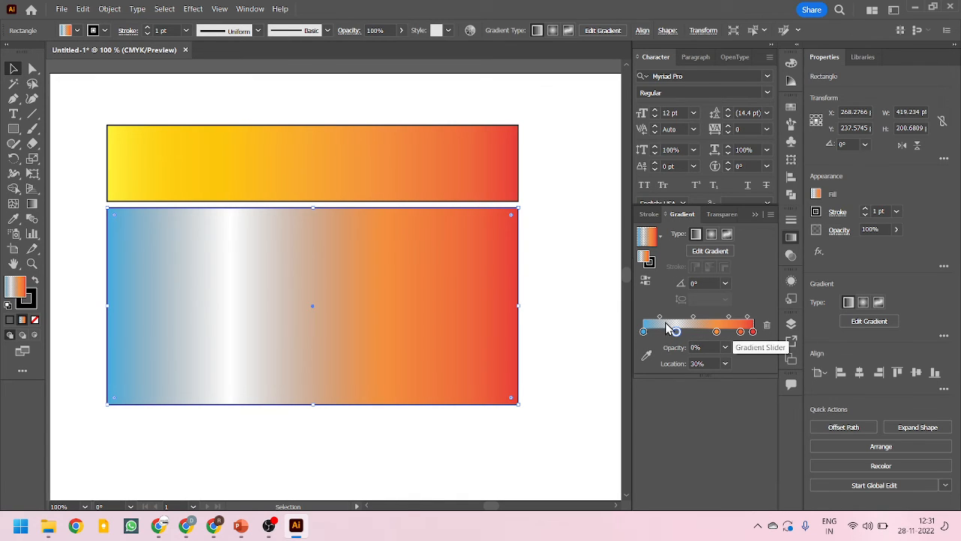
Reverse the lower rectangle's gradient, flip it back, and reverse it again
{"action": "left_click", "coordinate": [645, 281]}
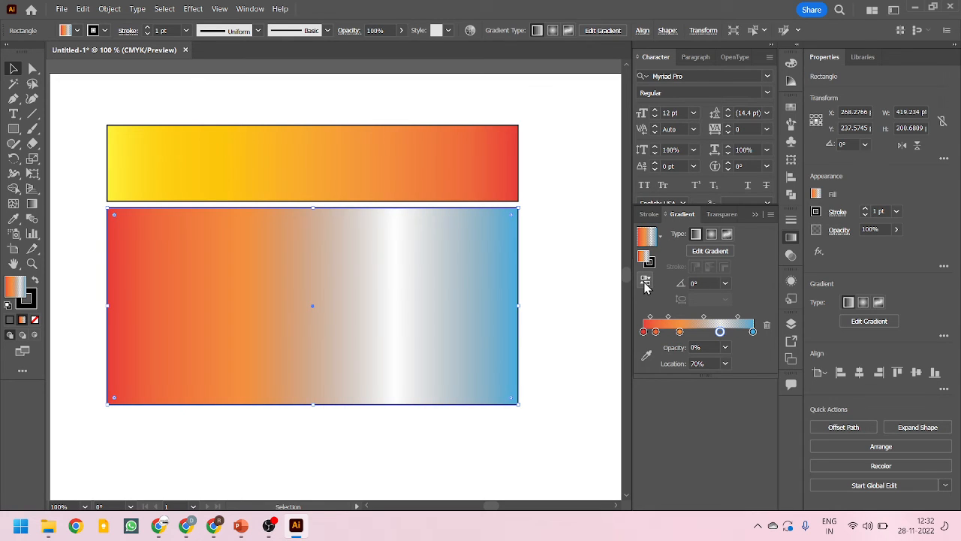
{"action": "left_click", "coordinate": [645, 281]}
{"action": "left_click", "coordinate": [645, 282]}
Try the linear gradient at a -45° angle and return the angle to 0°
{"action": "left_click", "coordinate": [724, 283]}
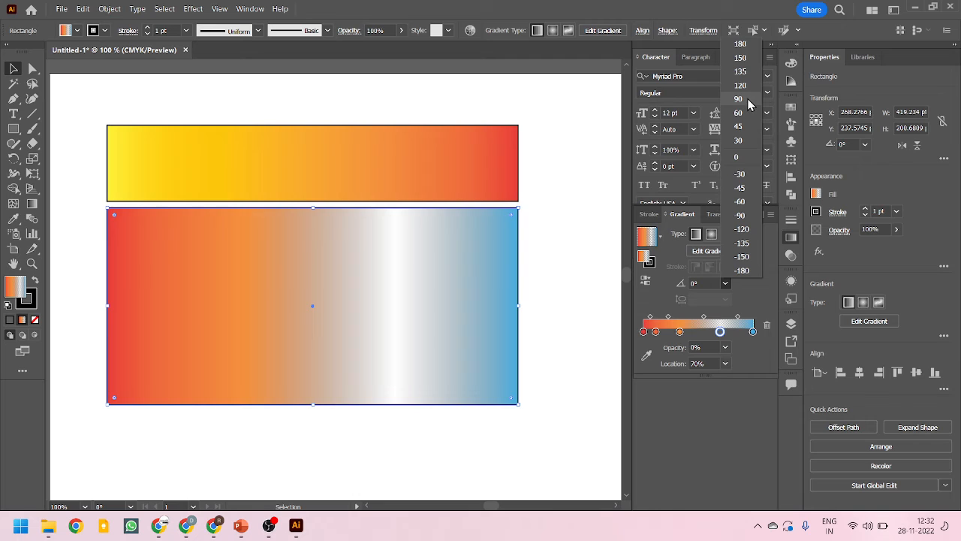
{"action": "left_click", "coordinate": [740, 188]}
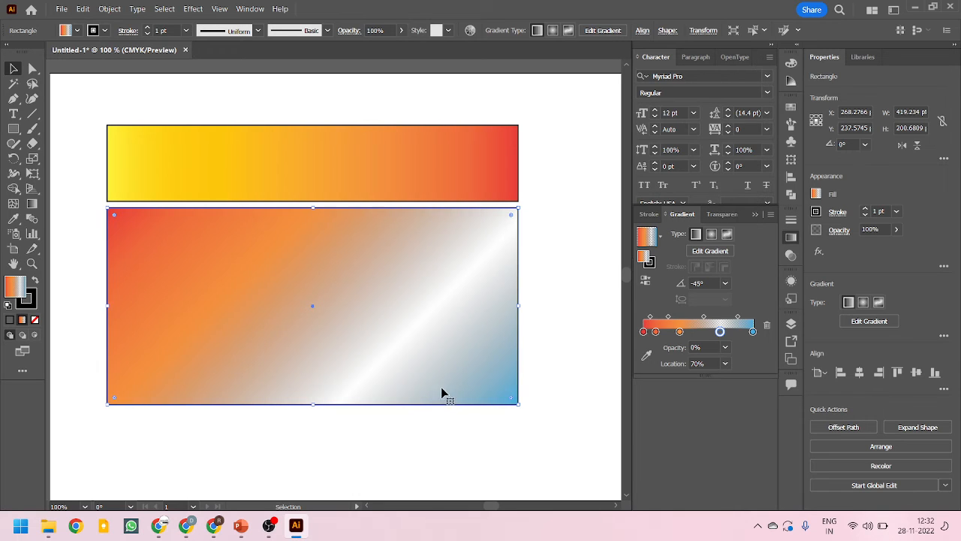
{"action": "left_click", "coordinate": [726, 284]}
{"action": "left_click", "coordinate": [741, 159]}
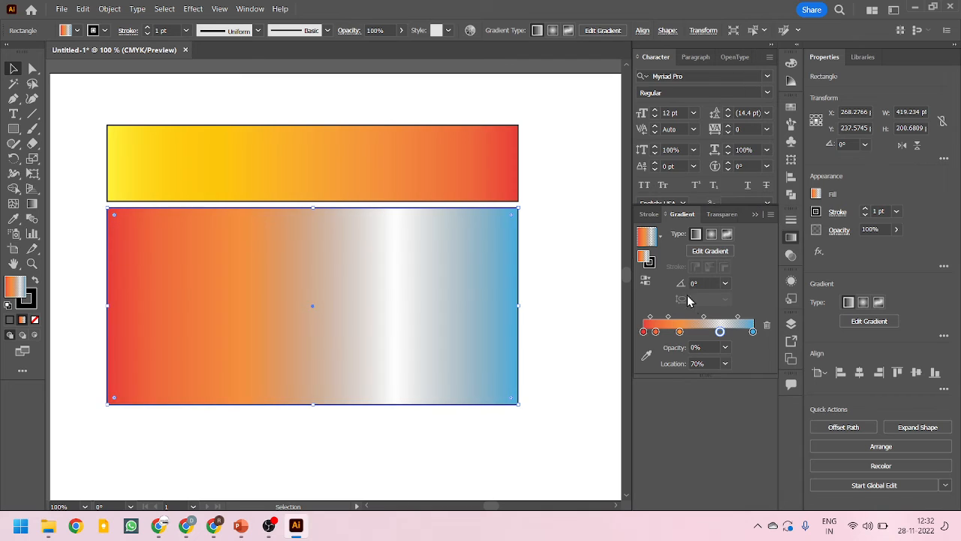
Change the lower rectangle's gradient to radial with an aspect ratio of 200%
{"action": "left_click", "coordinate": [711, 233]}
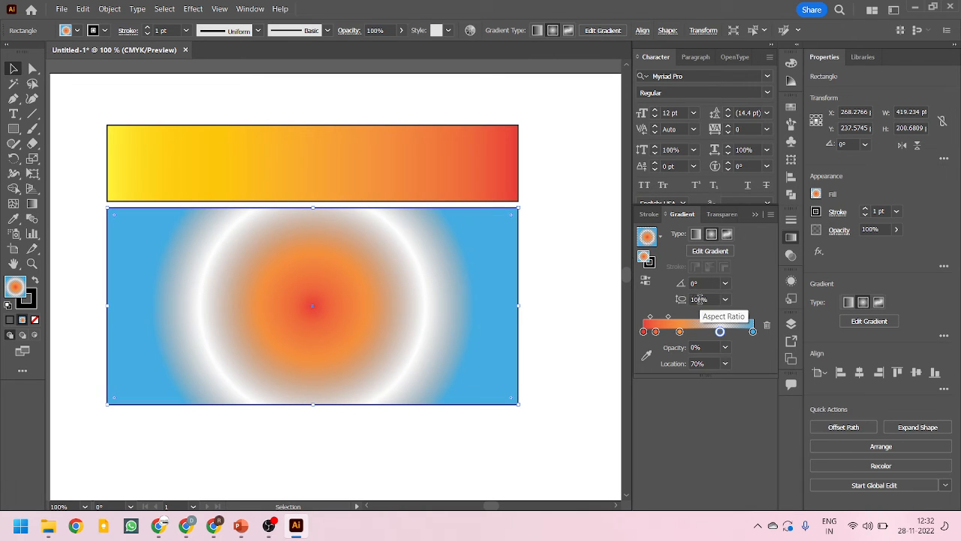
{"action": "left_click", "coordinate": [728, 300]}
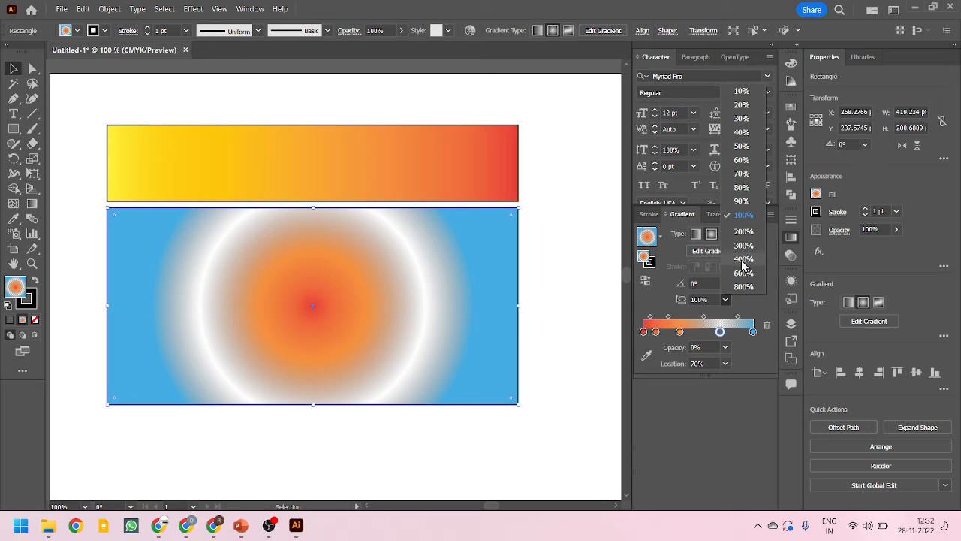
{"action": "left_click", "coordinate": [744, 233]}
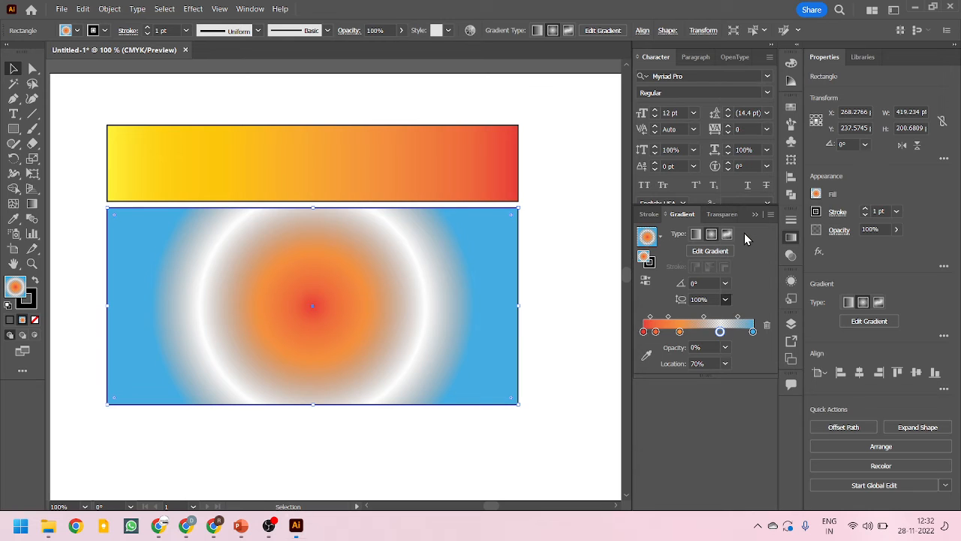
Set the radial gradient's angle to 120° and add the gradient to the swatches
{"action": "left_click", "coordinate": [724, 284]}
{"action": "left_click", "coordinate": [743, 85]}
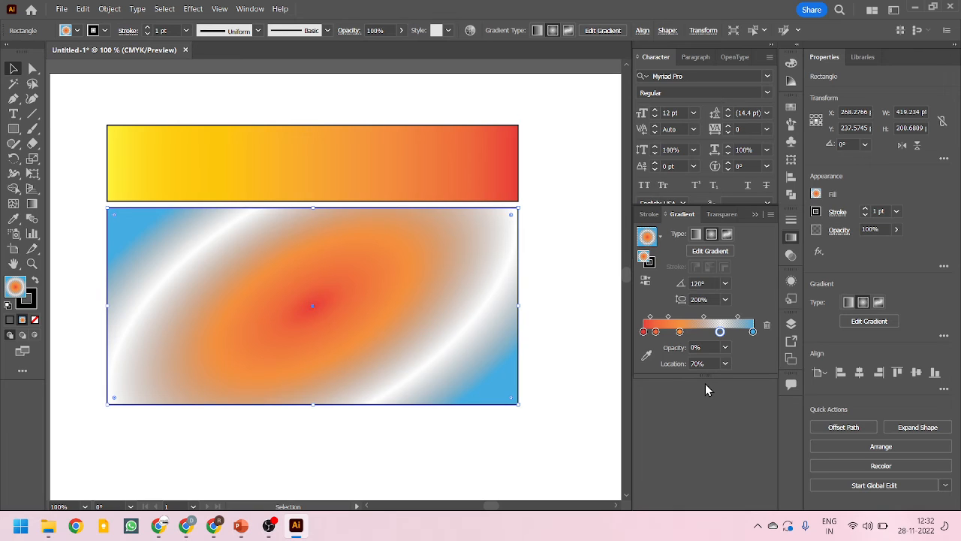
{"action": "left_click", "coordinate": [661, 236]}
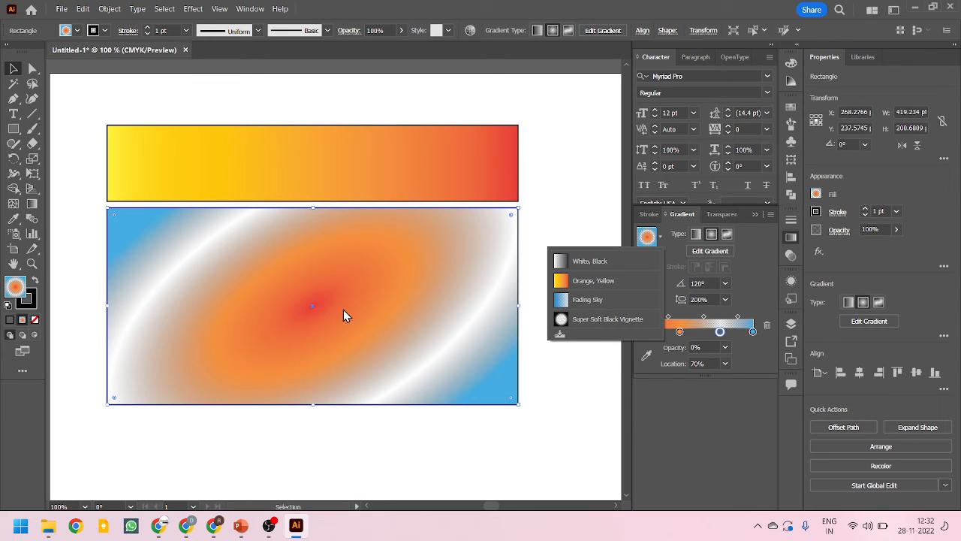
{"action": "left_click", "coordinate": [561, 335]}
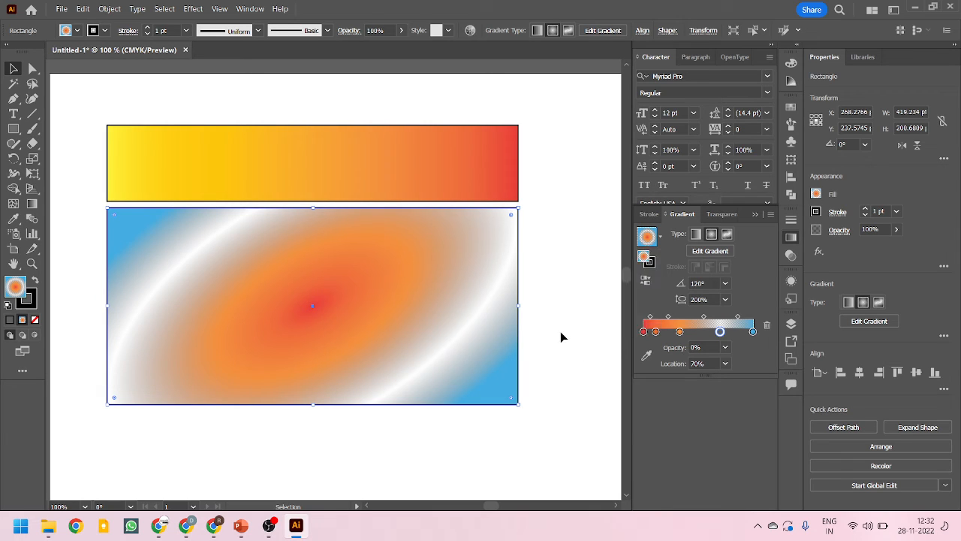
Draw a new rectangle about 419 by 223 pt below the radial-gradient rectangle
{"action": "scroll", "coordinate": [364, 274], "scroll_direction": "down", "scroll_amount": 3}
{"action": "scroll", "coordinate": [388, 258], "scroll_direction": "up", "scroll_amount": 3}
{"action": "scroll", "coordinate": [382, 208], "scroll_direction": "down", "scroll_amount": 6}
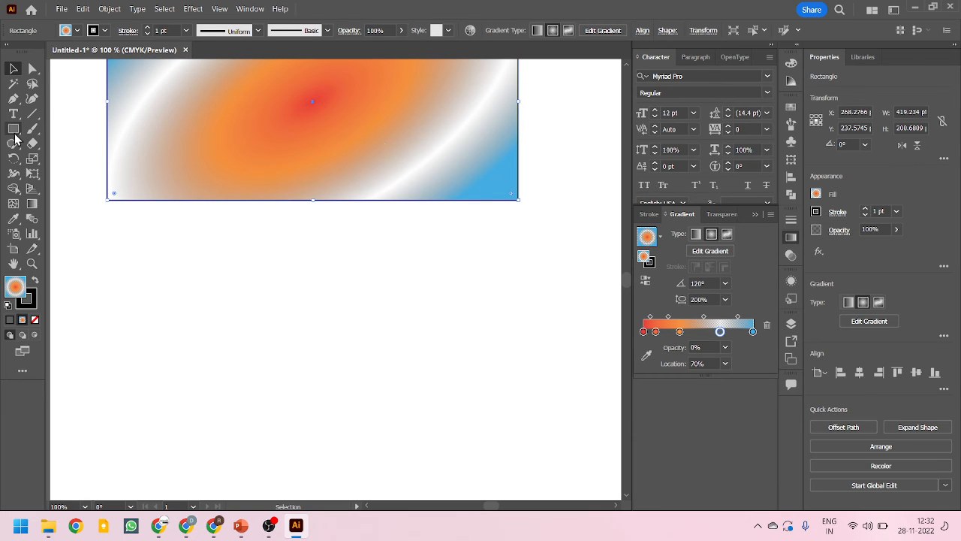
{"action": "left_click", "coordinate": [14, 134]}
{"action": "mouse_move", "coordinate": [112, 231]}
{"action": "left_mouse_down"}
{"action": "mouse_move", "coordinate": [596, 408]}
{"action": "mouse_move", "coordinate": [515, 450]}
{"action": "mouse_move", "coordinate": [523, 451]}
{"action": "left_mouse_up"}
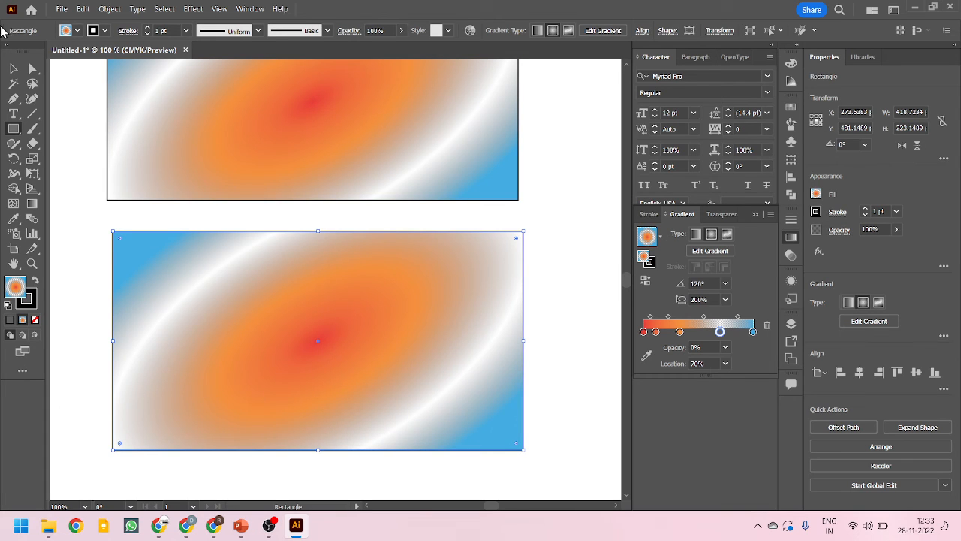
{"action": "left_click", "coordinate": [14, 69]}
Fill the new rectangle with the saved radial gradient swatch, New Gradient Swatch 1
{"action": "left_click", "coordinate": [651, 218]}
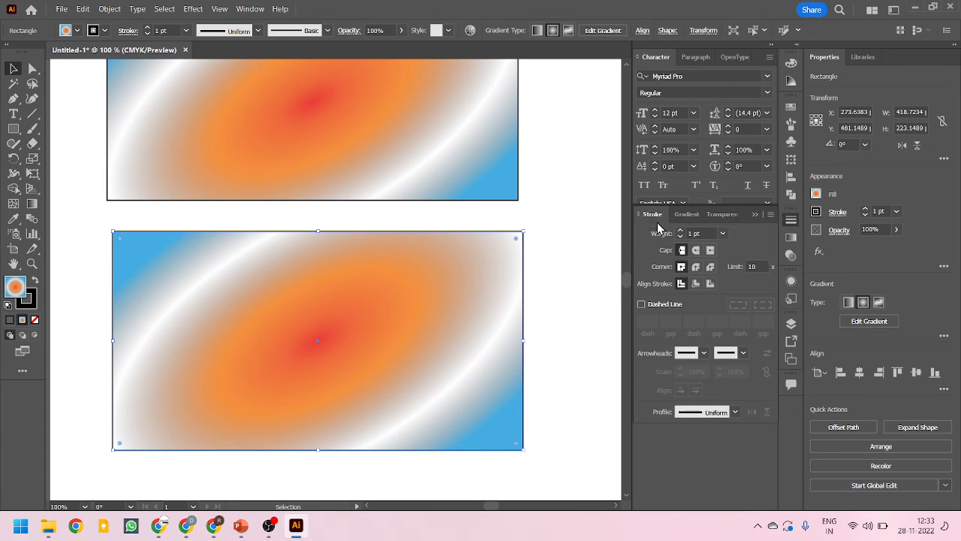
{"action": "left_click", "coordinate": [791, 105]}
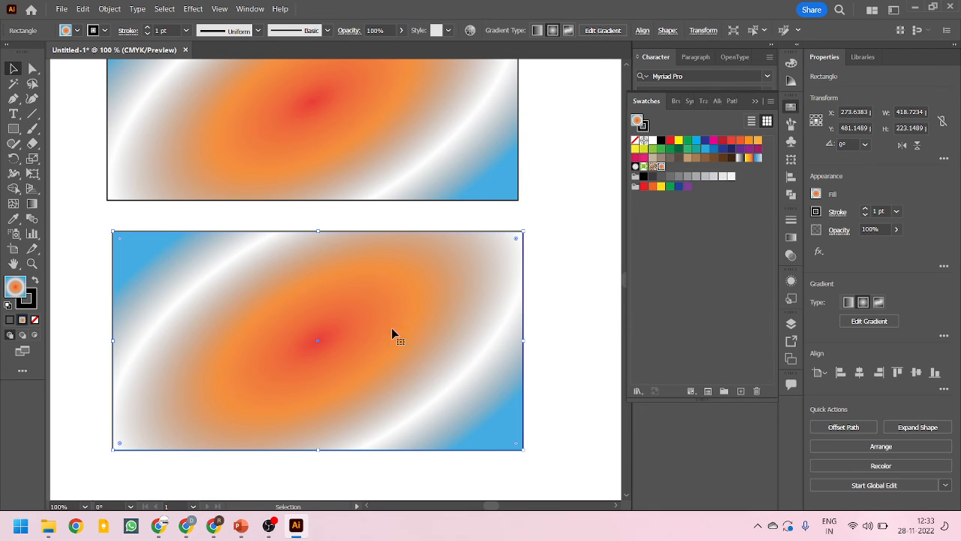
{"action": "left_click", "coordinate": [736, 159]}
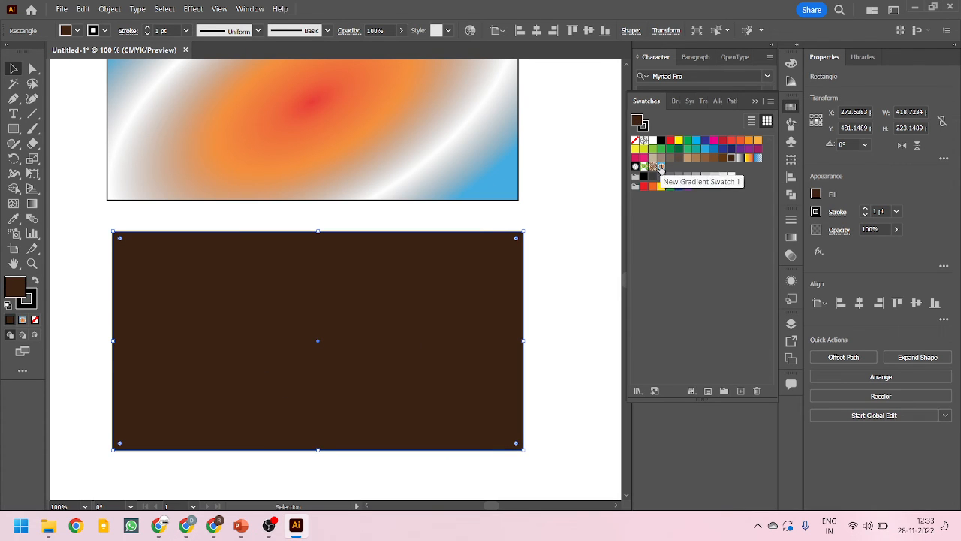
{"action": "left_click", "coordinate": [660, 166]}
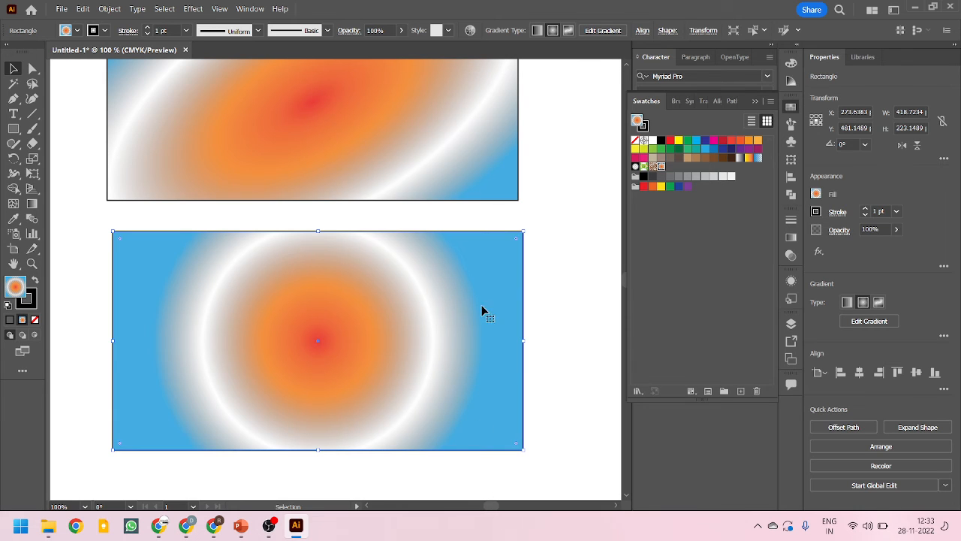
Examine the new rectangle's transparency and its gradient's aspect ratio, comparing its fill with the rectangle above
{"action": "scroll", "coordinate": [485, 315], "scroll_direction": "up", "scroll_amount": 1}
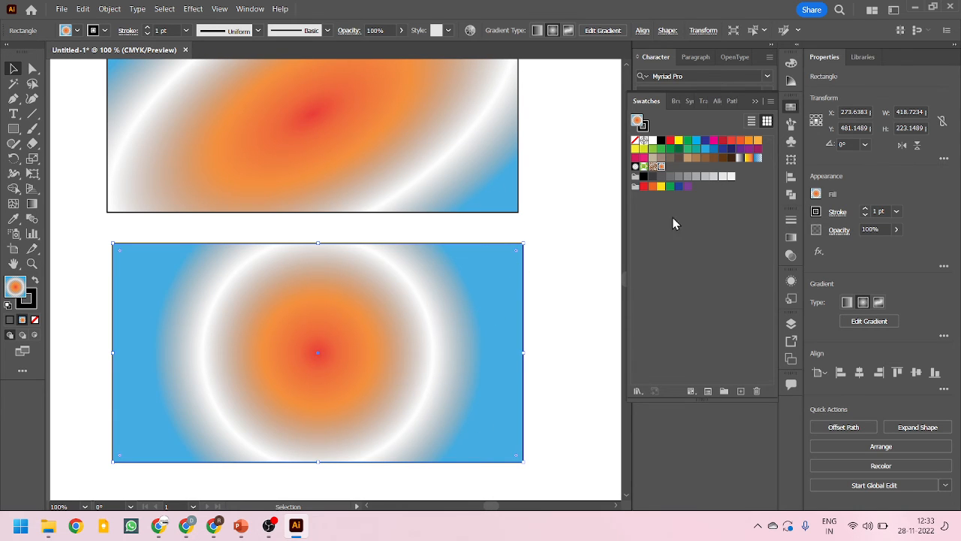
{"action": "left_click", "coordinate": [791, 255]}
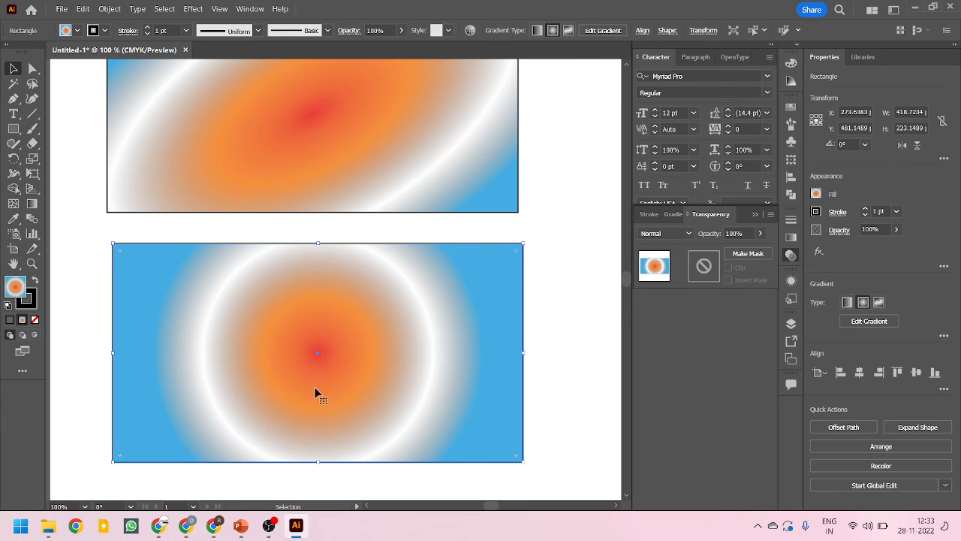
{"action": "scroll", "coordinate": [392, 396], "scroll_direction": "up", "scroll_amount": 3}
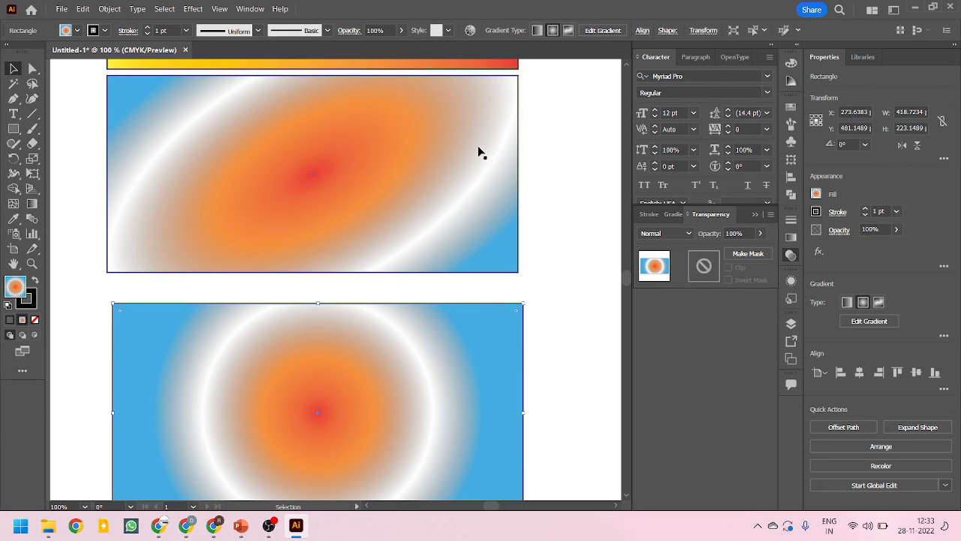
{"action": "scroll", "coordinate": [350, 375], "scroll_direction": "down", "scroll_amount": 2}
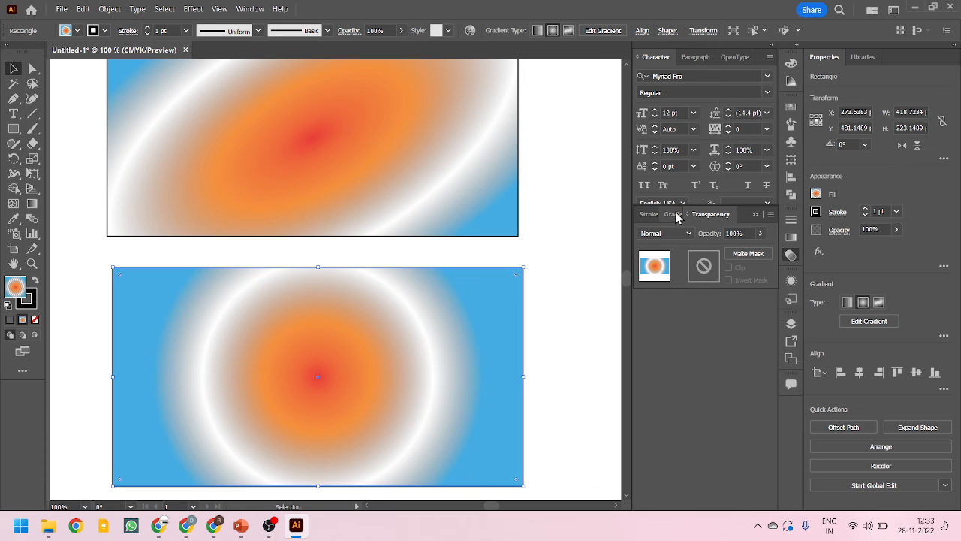
{"action": "left_click", "coordinate": [673, 215]}
{"action": "left_click", "coordinate": [708, 300]}
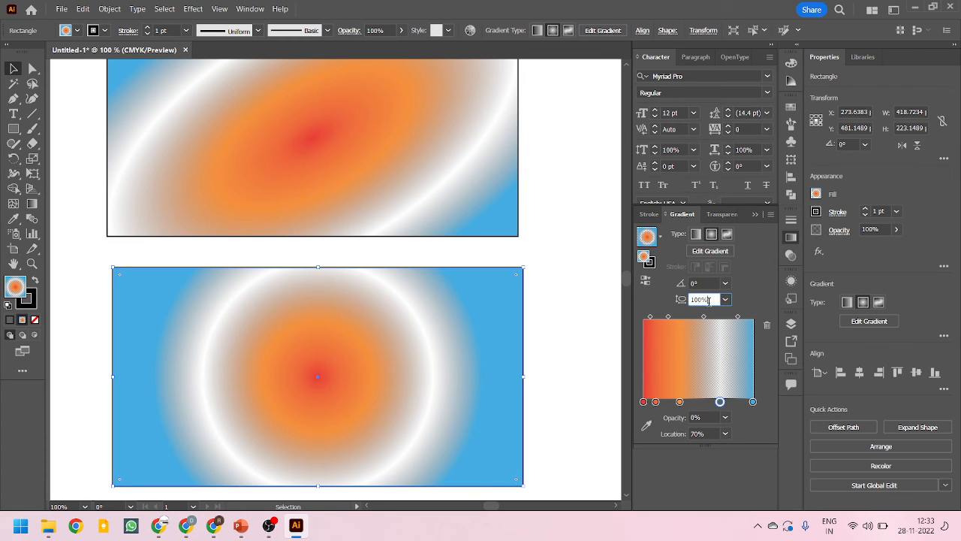
{"action": "double_click", "coordinate": [708, 300]}
With the Gradient tool, stretch the new rectangle's radial gradient outward until its end lies slightly beyond the rectangle's right edge
{"action": "scroll", "coordinate": [373, 363], "scroll_direction": "down", "scroll_amount": 1}
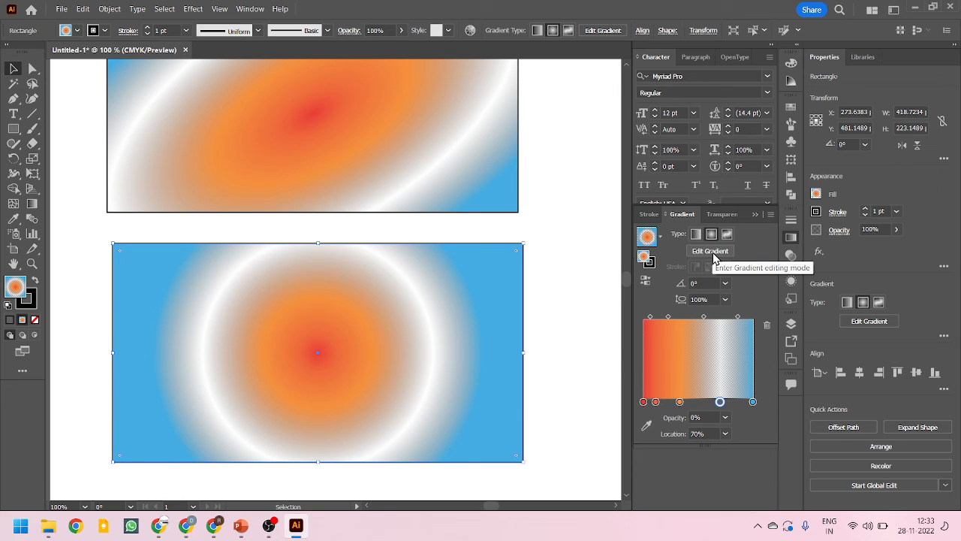
{"action": "left_click", "coordinate": [33, 206]}
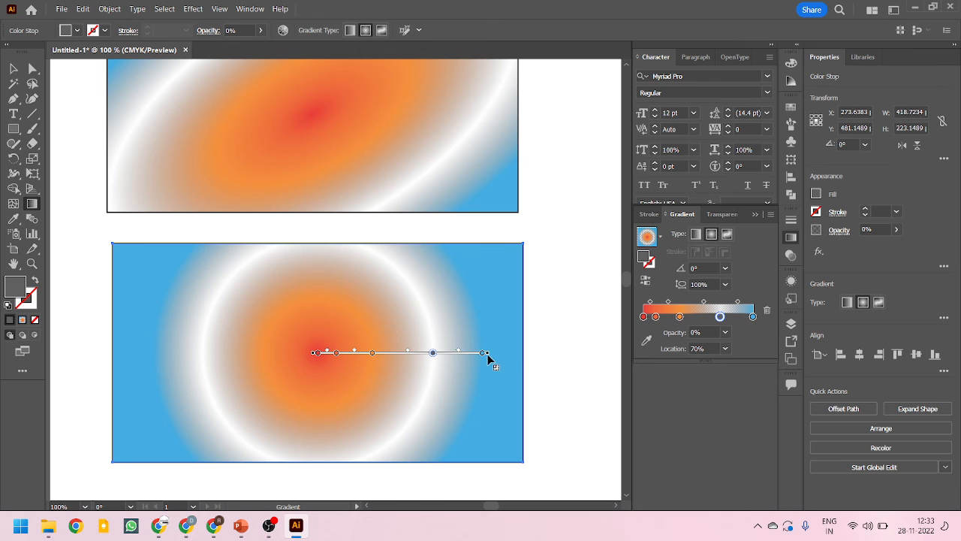
{"action": "left_click_drag", "start_coordinate": [488, 359], "coordinate": [549, 362]}
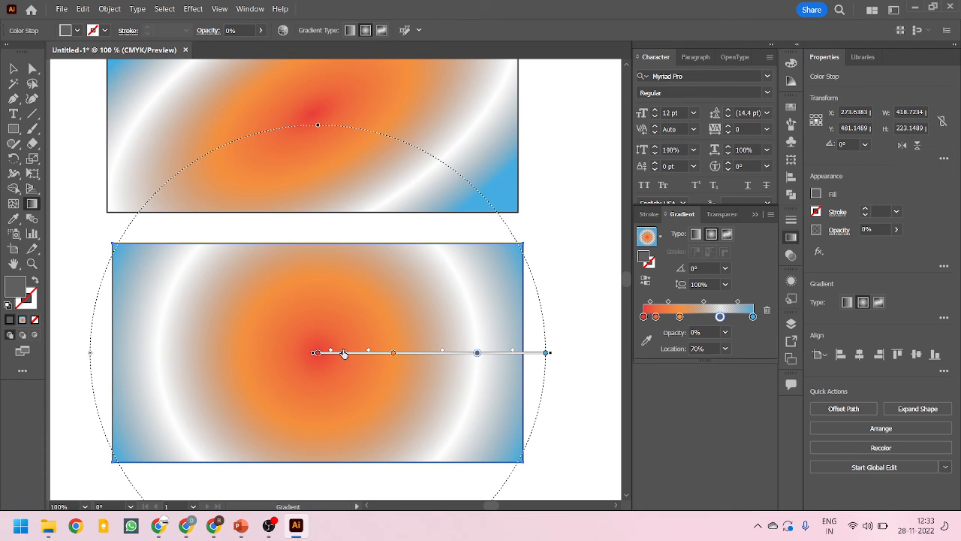
Shift the radial gradient's inner stops, placing the orange one at about 31.4%, and reduce the rectangle's height to about 202 pt from below
{"action": "mouse_move", "coordinate": [343, 352]}
{"action": "left_mouse_down"}
{"action": "mouse_move", "coordinate": [418, 355]}
{"action": "mouse_move", "coordinate": [380, 358]}
{"action": "mouse_move", "coordinate": [389, 358]}
{"action": "left_mouse_up"}
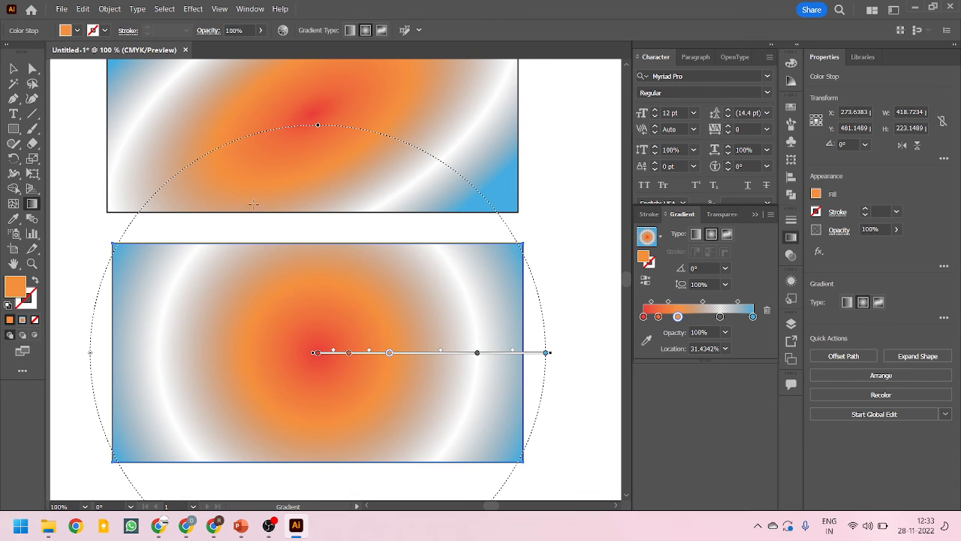
{"action": "key", "text": "v"}
{"action": "scroll", "coordinate": [356, 378], "scroll_direction": "down", "scroll_amount": 2}
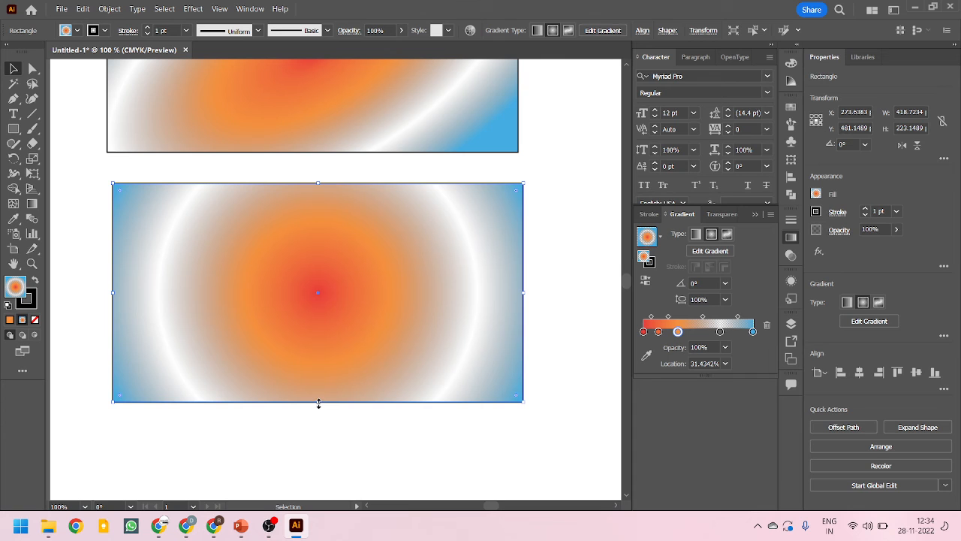
{"action": "left_click_drag", "start_coordinate": [318, 404], "coordinate": [297, 384]}
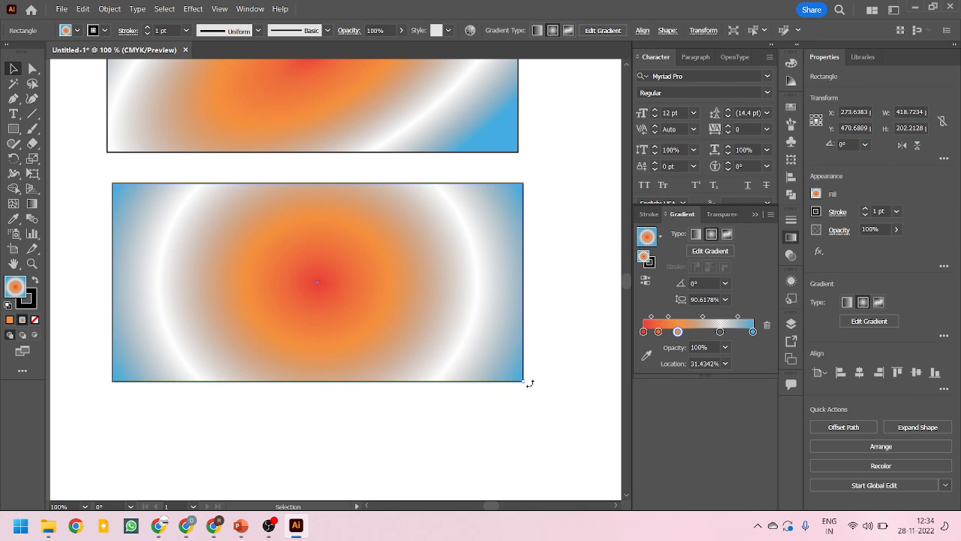
{"action": "left_click_drag", "start_coordinate": [530, 384], "coordinate": [556, 398]}
Shift the rectangle's two bottom anchor points up and slightly left, making a slanted shape about 427 by 162 pt
{"action": "left_click", "coordinate": [32, 68]}
{"action": "left_click_drag", "start_coordinate": [95, 366], "coordinate": [558, 410]}
{"action": "left_click_drag", "start_coordinate": [524, 381], "coordinate": [465, 345]}
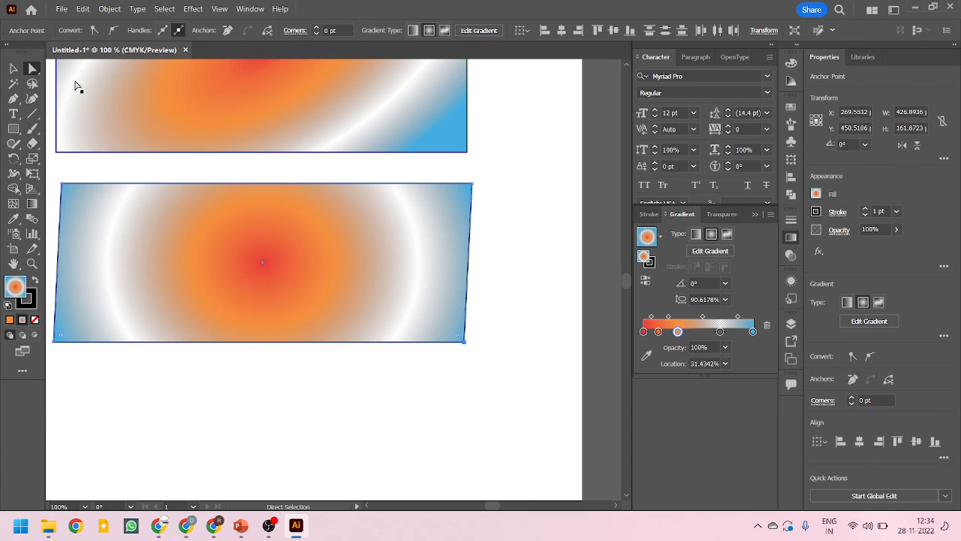
Review the General preferences, including the Transform Pattern Tiles option
{"action": "left_click", "coordinate": [13, 69]}
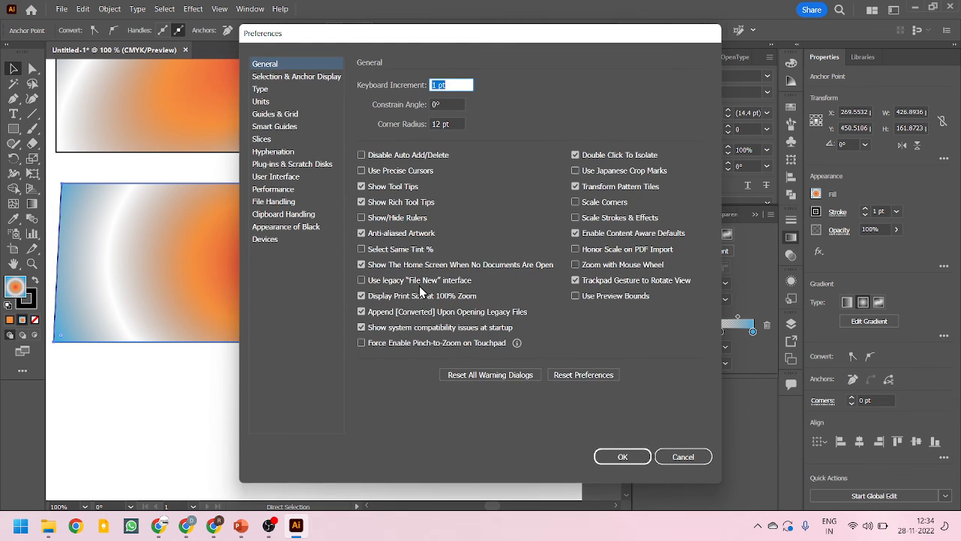
{"action": "key", "text": "ctrl+k"}
{"action": "left_click", "coordinate": [683, 458]}
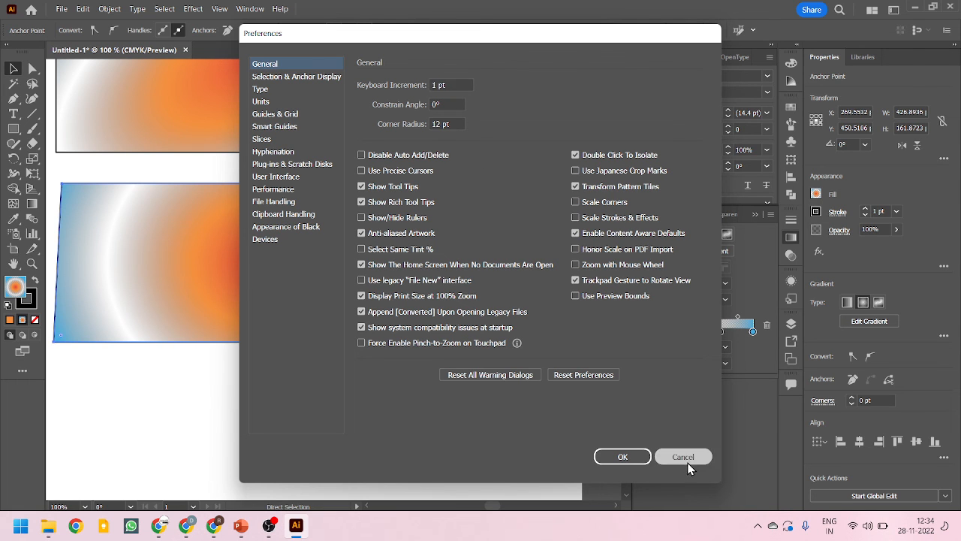
{"action": "scroll", "coordinate": [347, 293], "scroll_direction": "down", "scroll_amount": 2}
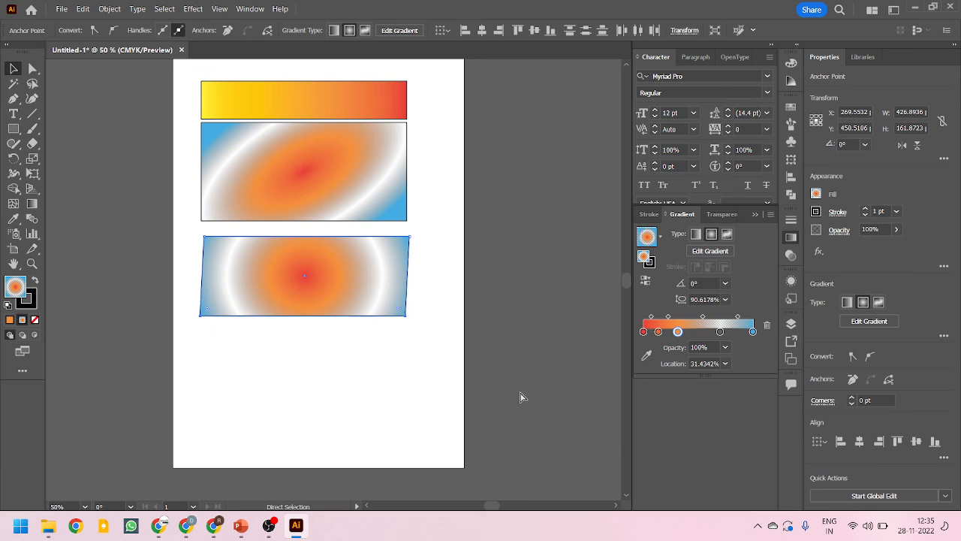
{"action": "key", "text": "ctrl+k"}
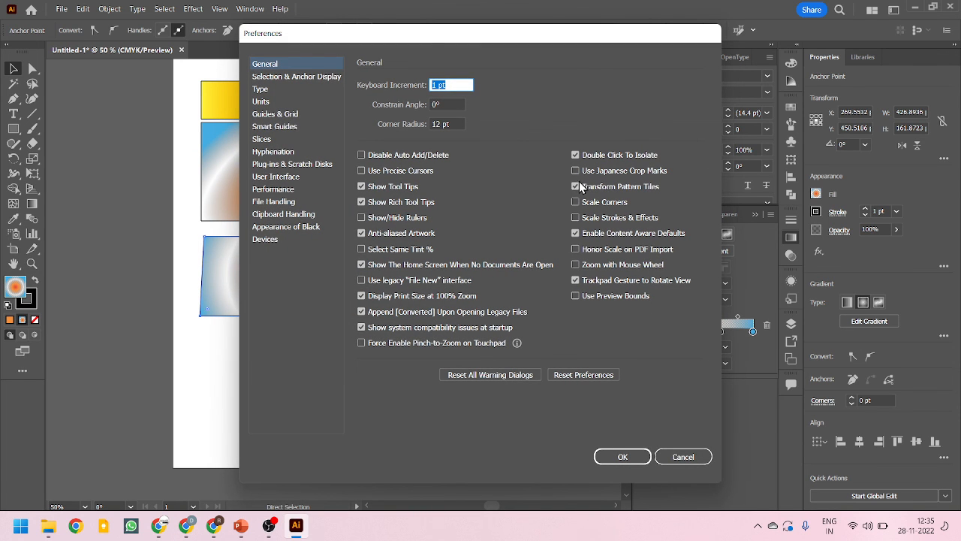
{"action": "left_click", "coordinate": [682, 456]}
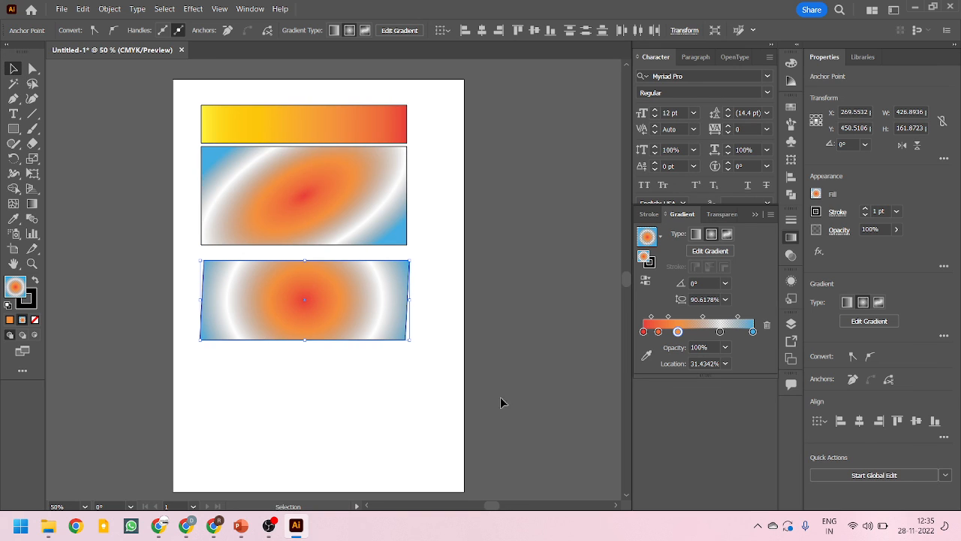
Delete both radial-gradient shapes below the yellow-to-red linear-gradient rectangle
{"action": "left_click_drag", "start_coordinate": [502, 399], "coordinate": [156, 204]}
{"action": "key", "text": "Delete"}
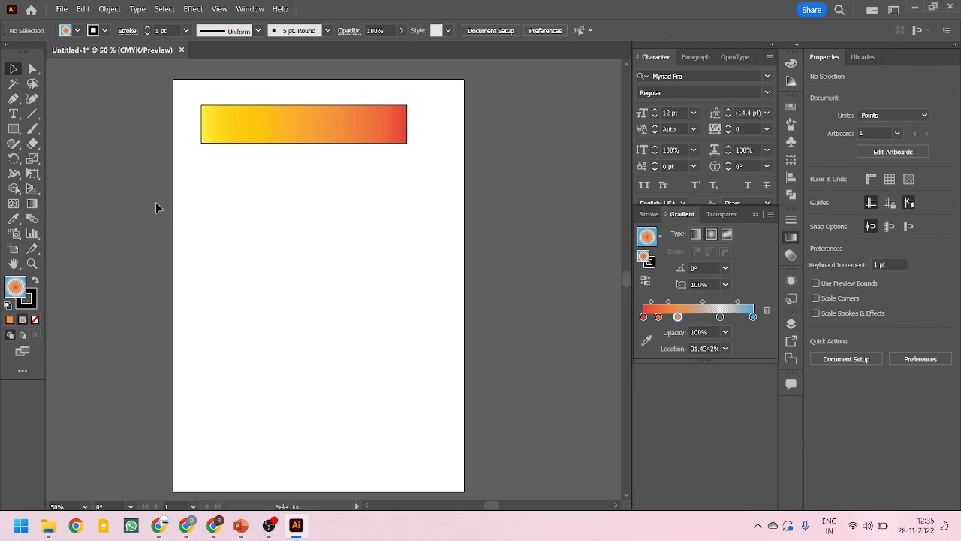
{"action": "scroll", "coordinate": [232, 72], "scroll_direction": "up", "scroll_amount": 2}
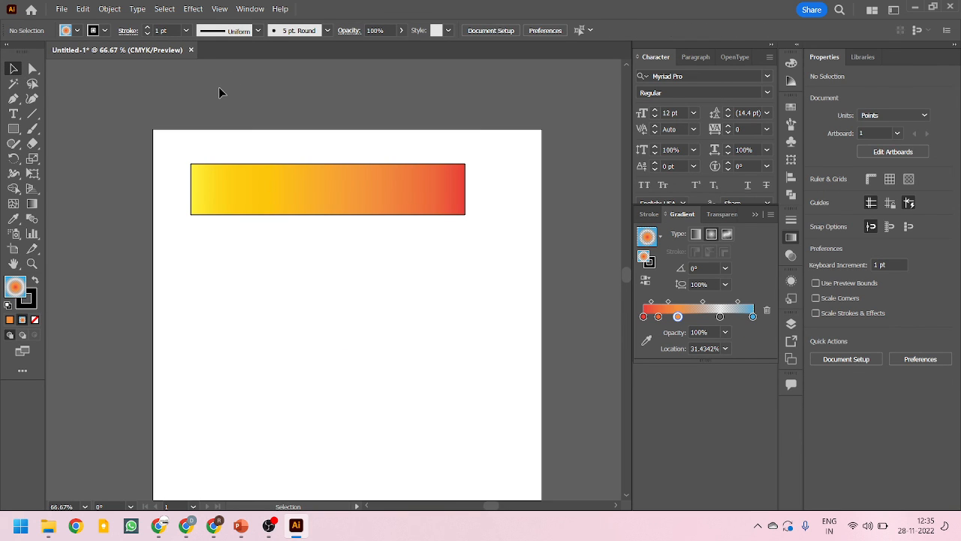